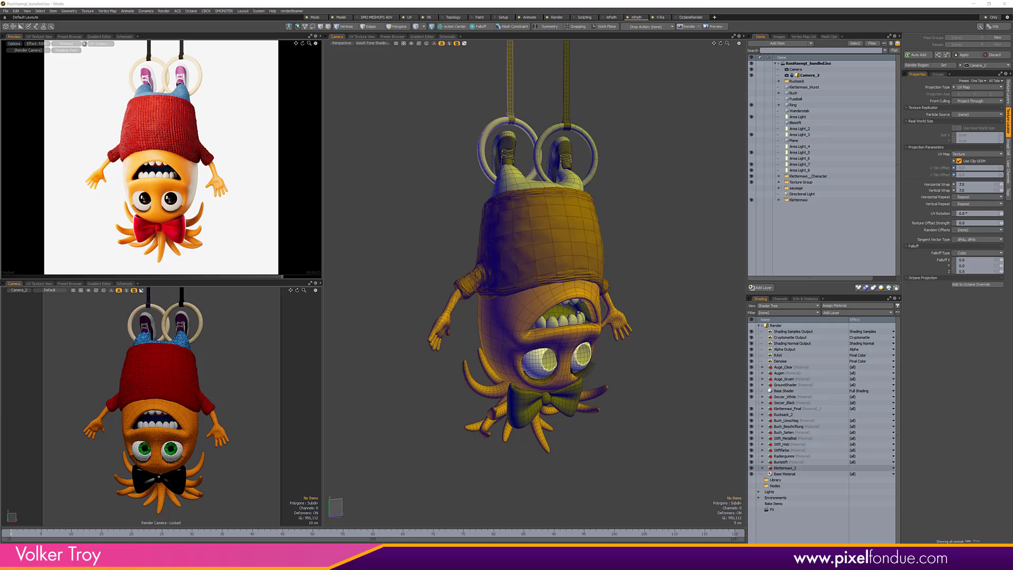
Download the OpenColorIO-Config-ACES-1.2.zip release from the OpenColorIO-Configs releases page
key("alt+Tab")
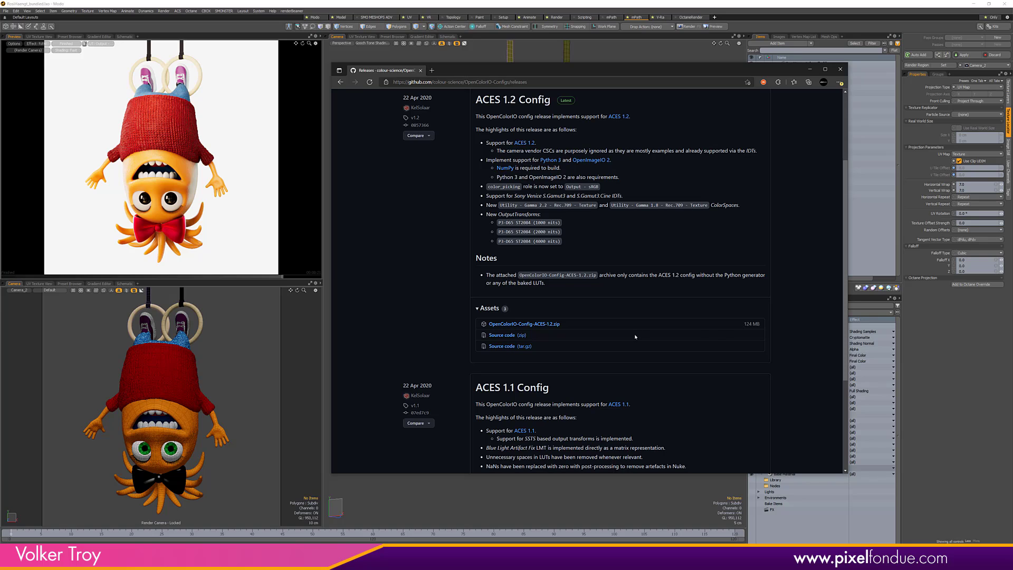
left_click(524, 324)
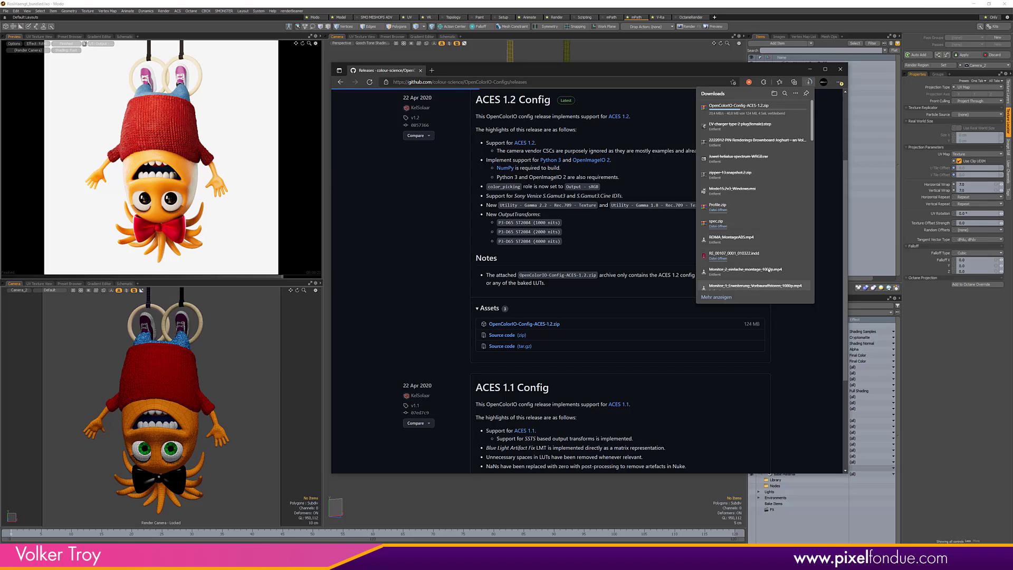
left_click(727, 286)
Check the contents of C:\OCIO\aces_1.2, then put Explorer away to return to Modo
left_click(481, 145)
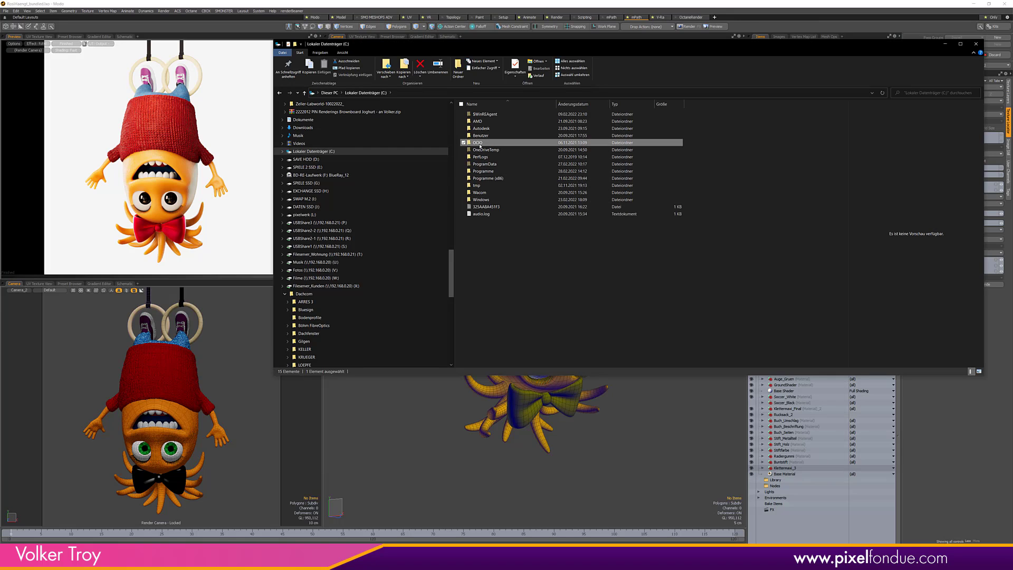
double_click(481, 145)
left_click(483, 116)
double_click(483, 116)
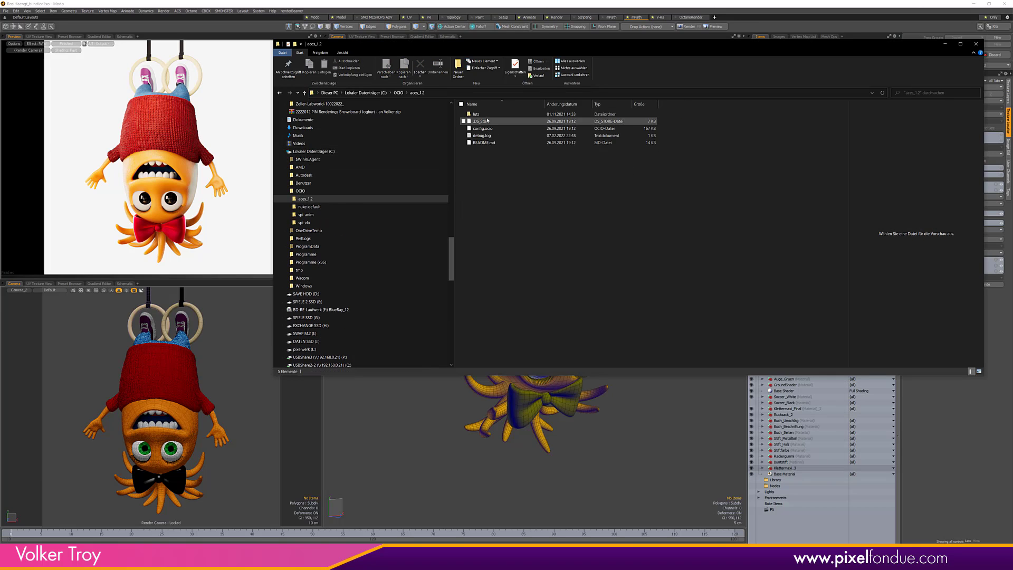
left_click(945, 44)
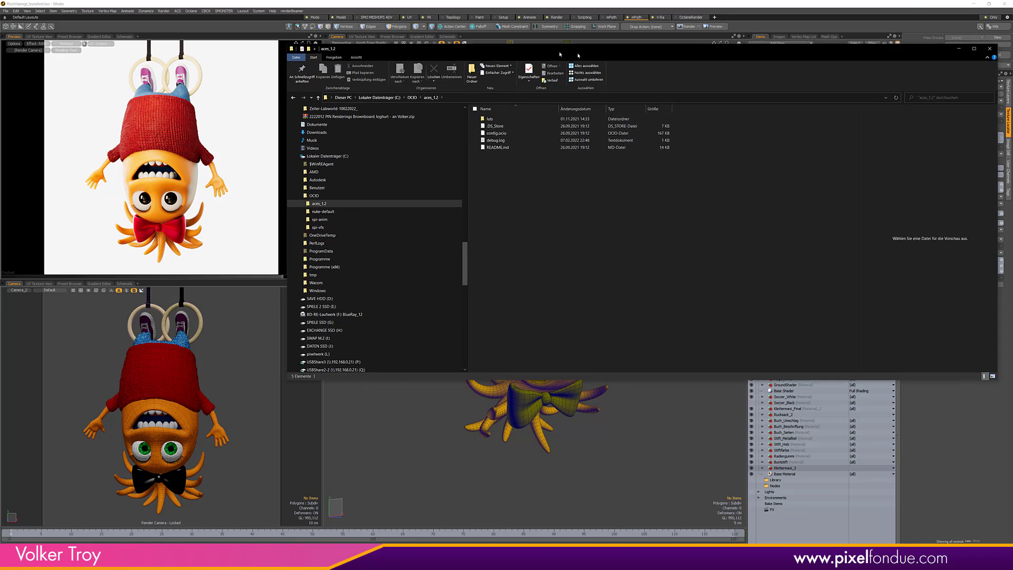
Open aces1.2.cfg from Modo's user Configs folder in Notepad
left_click(258, 11)
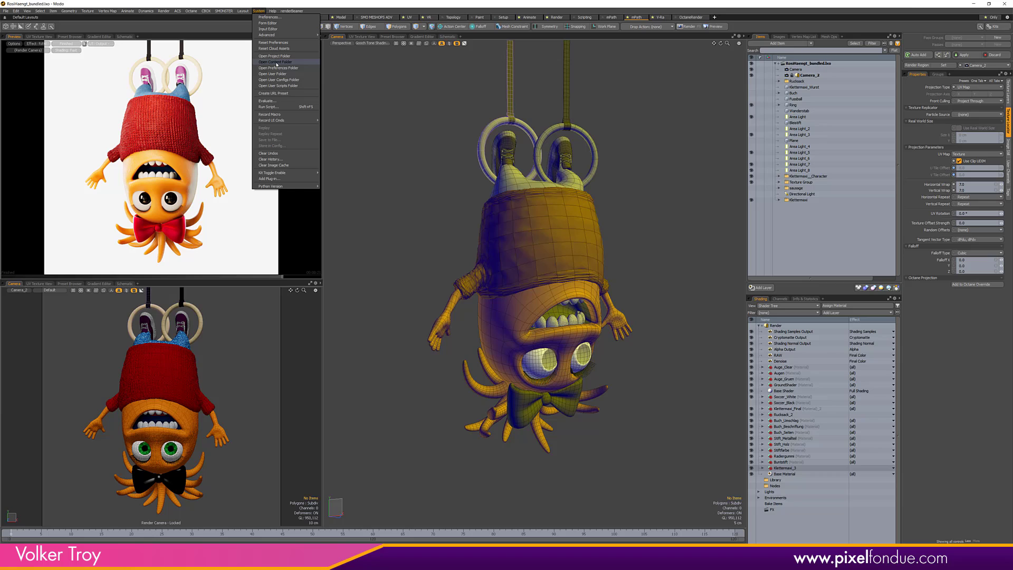
left_click(279, 79)
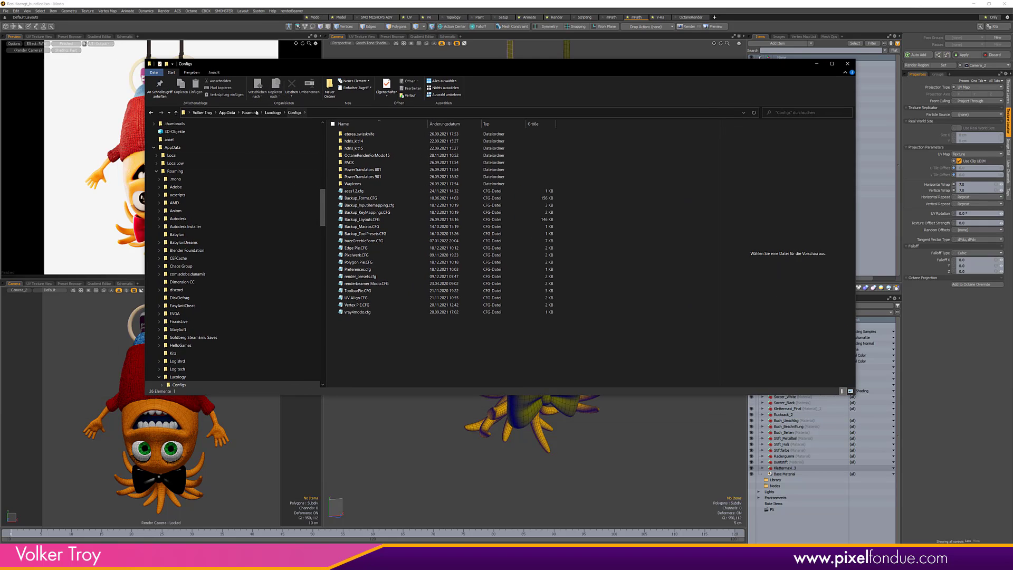
left_click(367, 193)
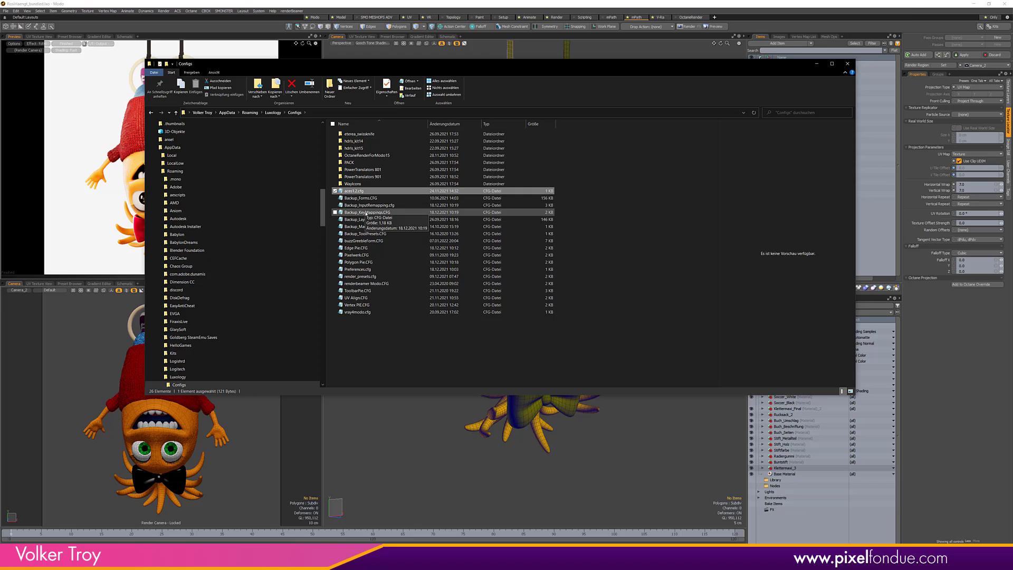
double_click(355, 191)
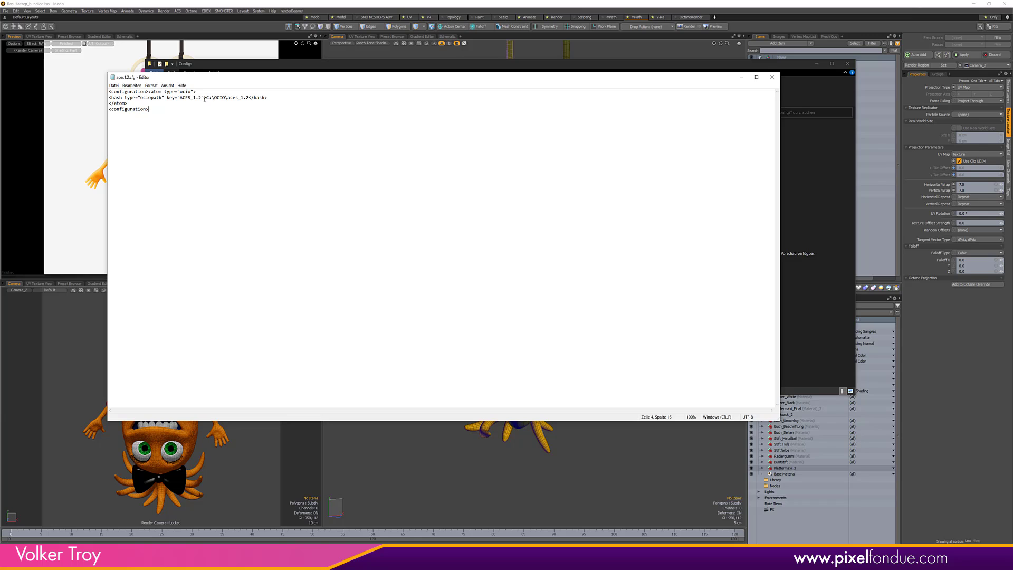
Verify the config's path reads C:\OCIO\aces_1.2 and close Notepad
left_click_drag(205, 99, 250, 100)
left_click(770, 77)
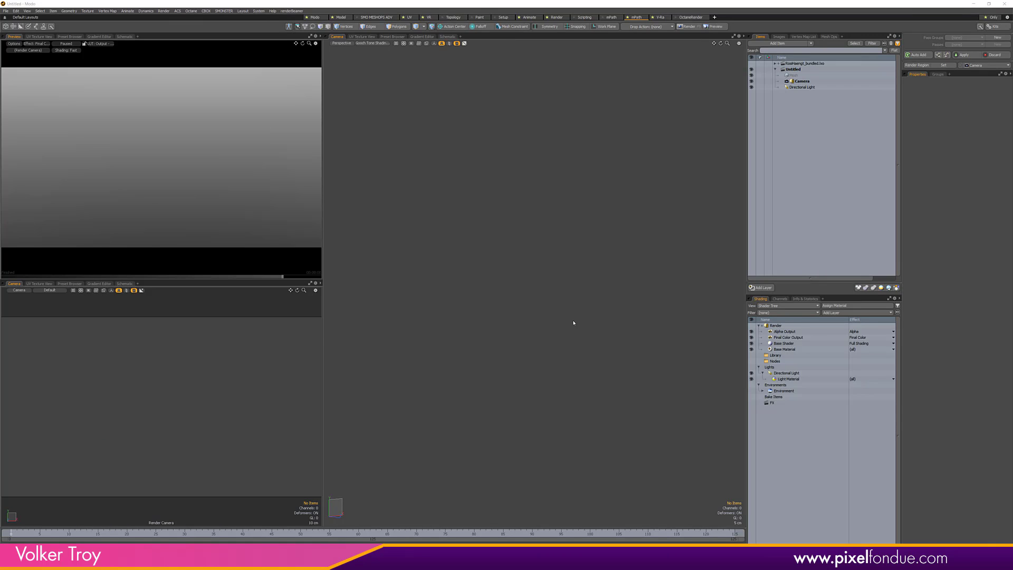
Set Modo's Default OCIO Color Config to aces_1.2 in Color Management preferences
left_click(260, 11)
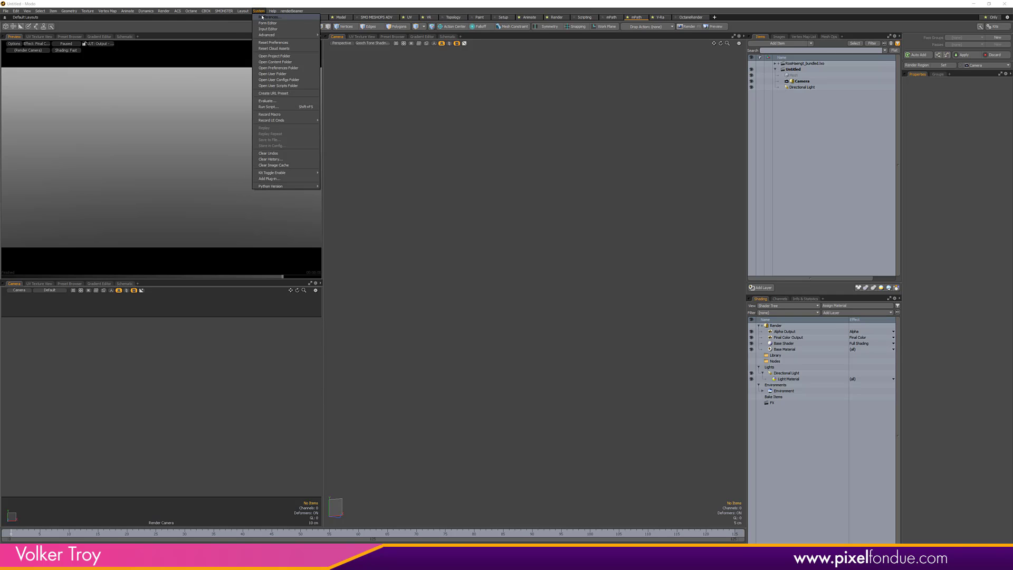
left_click(270, 55)
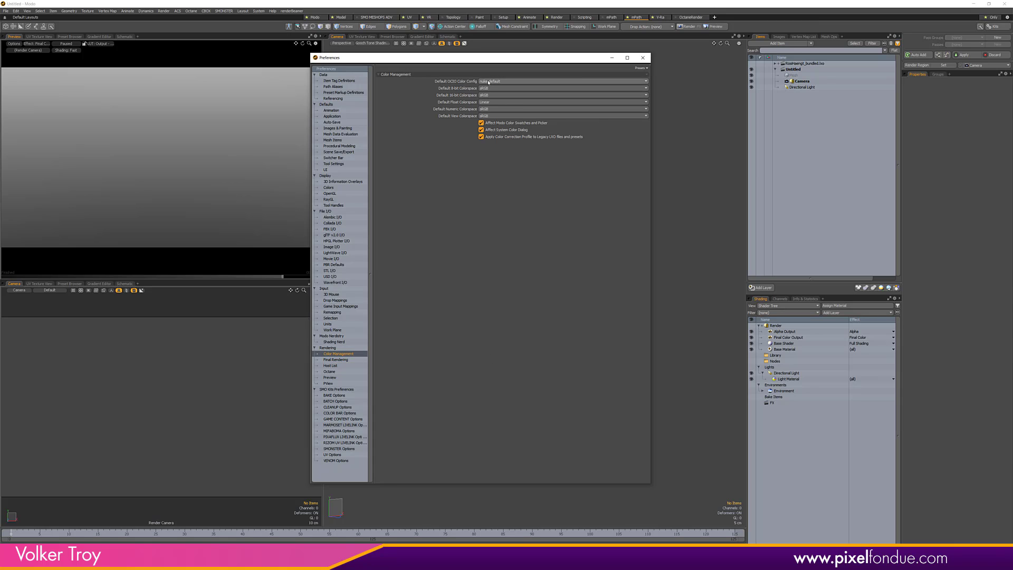
left_click(489, 82)
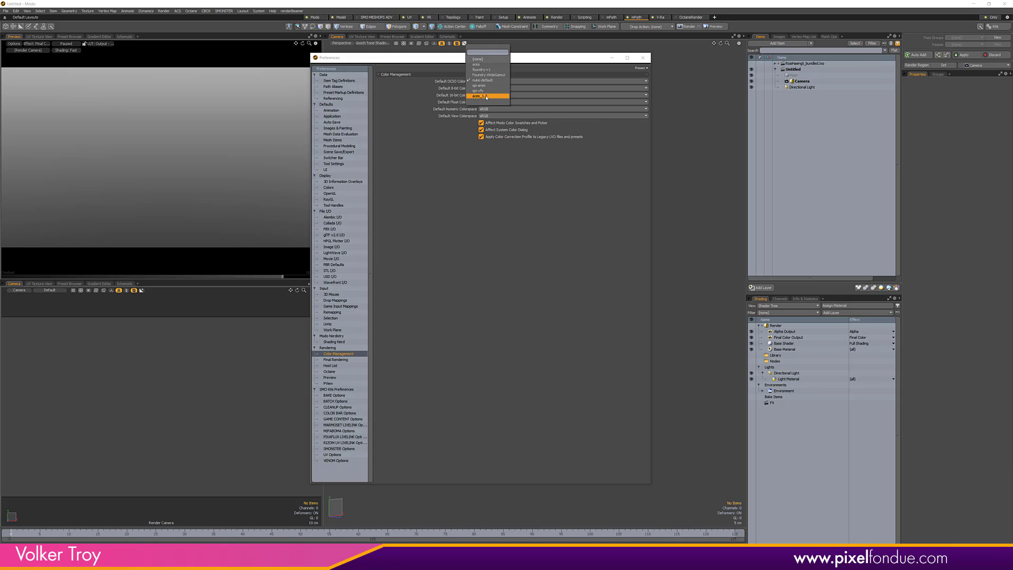
left_click(487, 97)
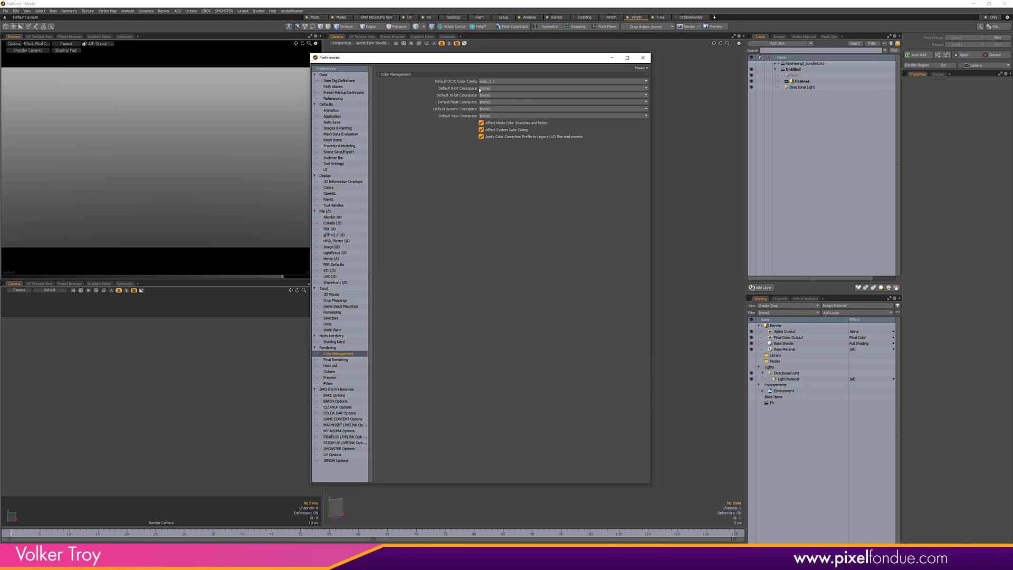
left_click(495, 89)
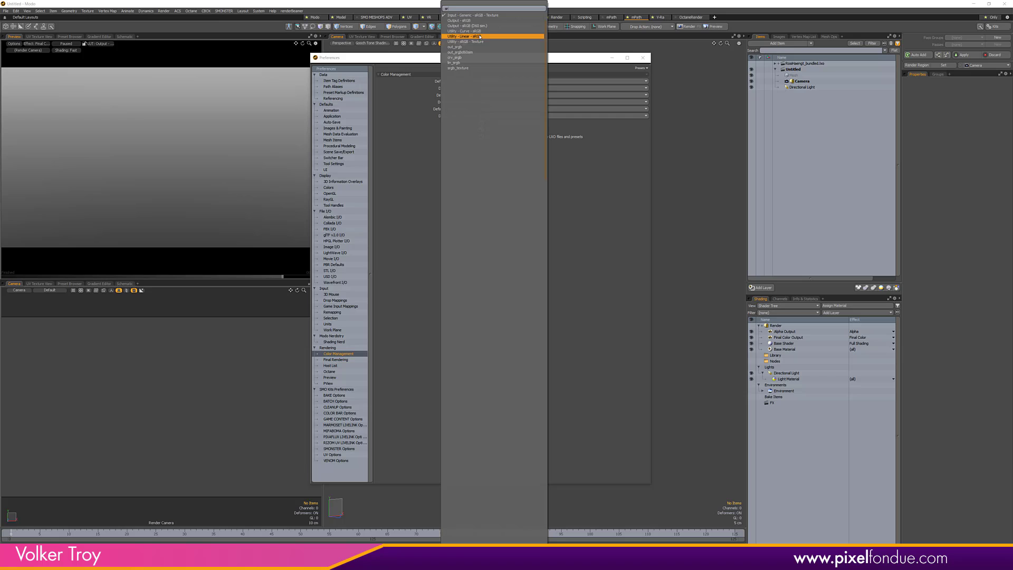
Set the 8-bit and 16-bit default colorspaces to Input - Generic - sRGB - Texture
type("sr")
left_click(480, 16)
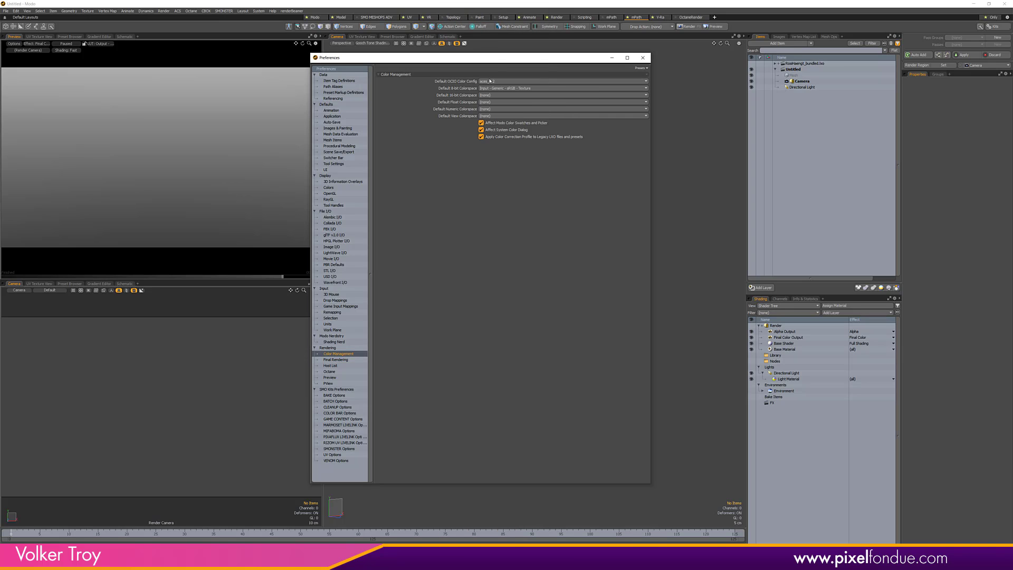
left_click(488, 95)
type("sr")
left_click(474, 15)
Set float to Utility - Linear - sRGB, numeric to sRGB Texture, and view to Output - sRGB
left_click(490, 103)
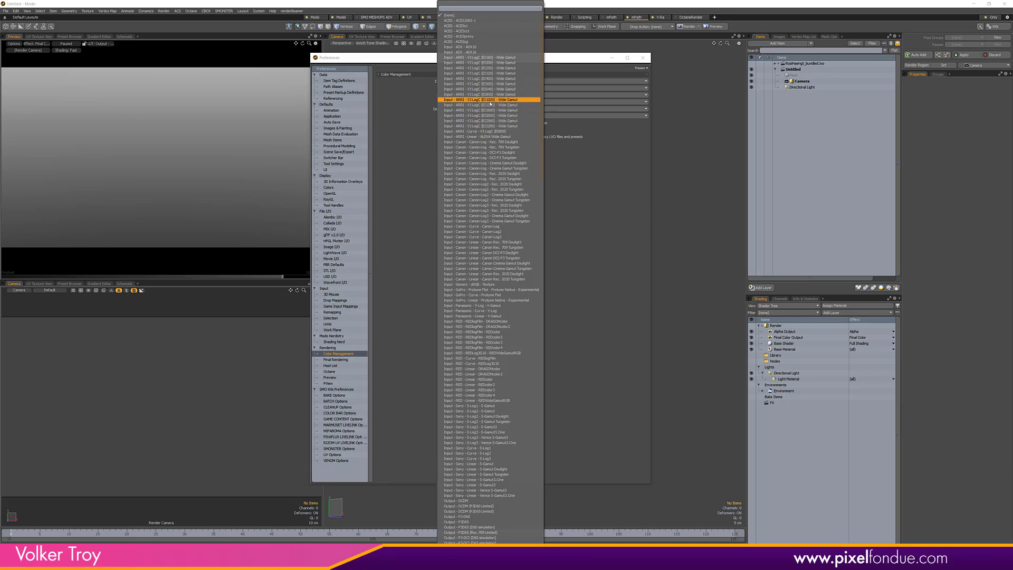
type("sr")
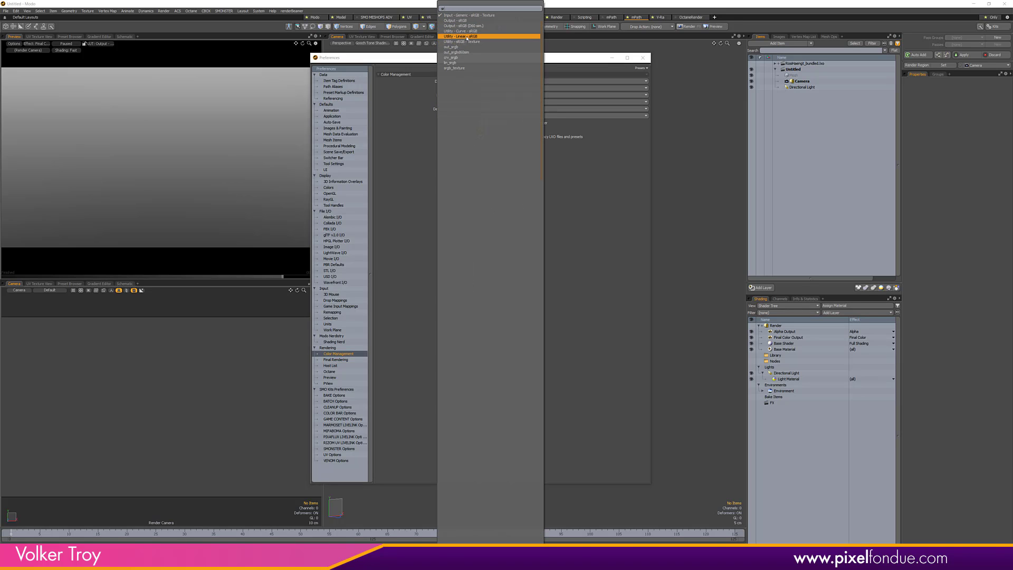
left_click(467, 38)
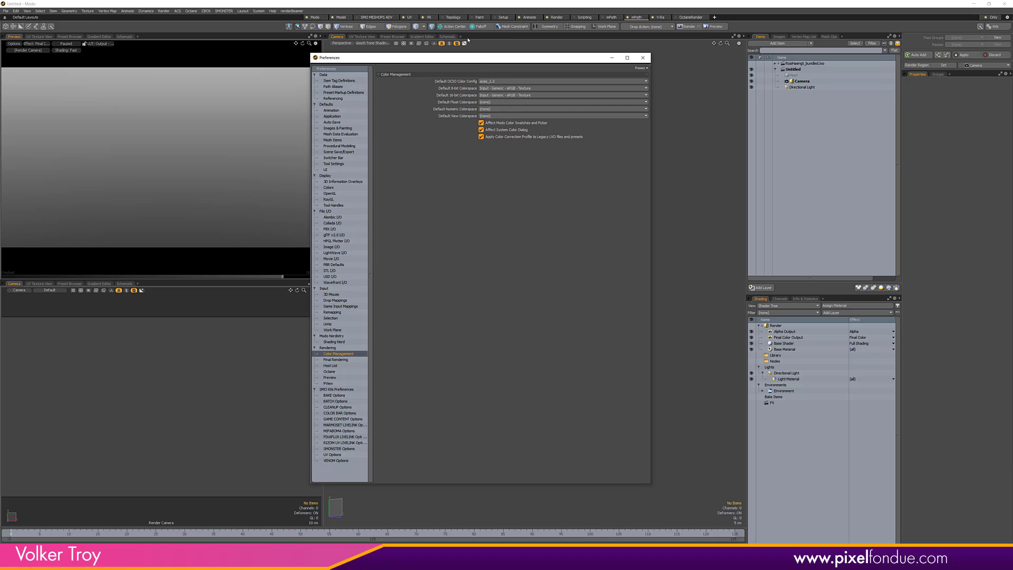
left_click(489, 109)
type("sr")
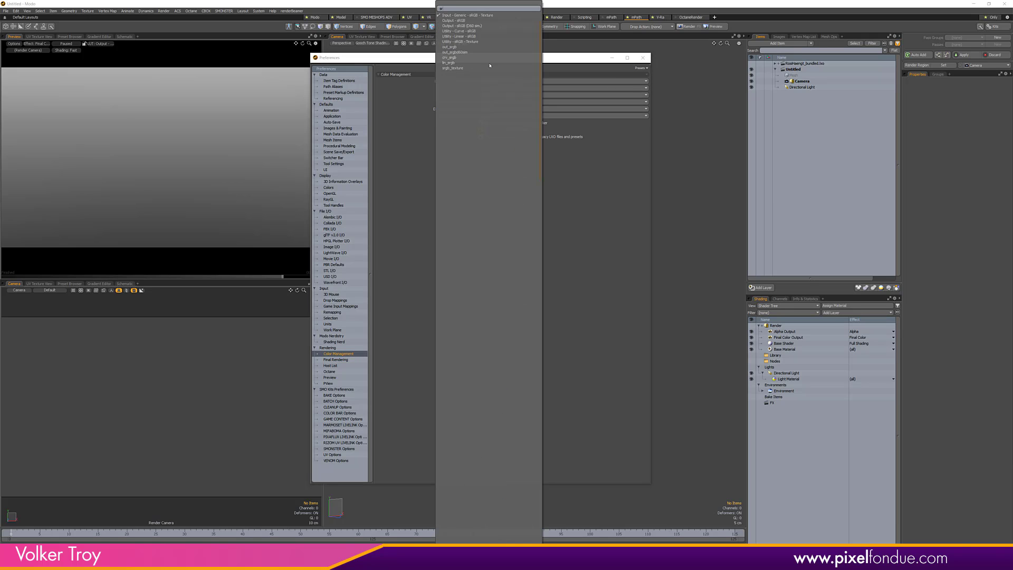
left_click(475, 16)
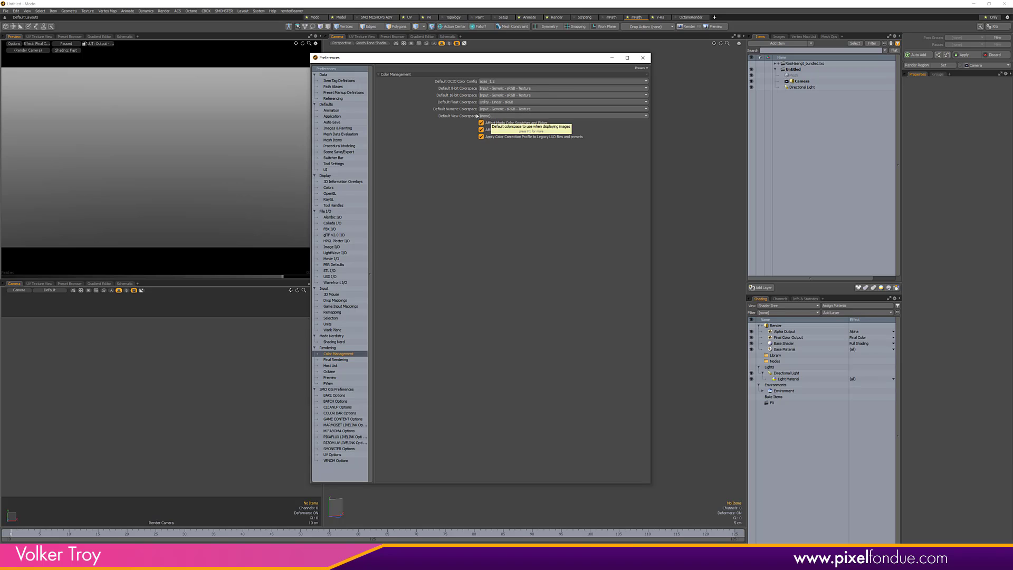
left_click(479, 116)
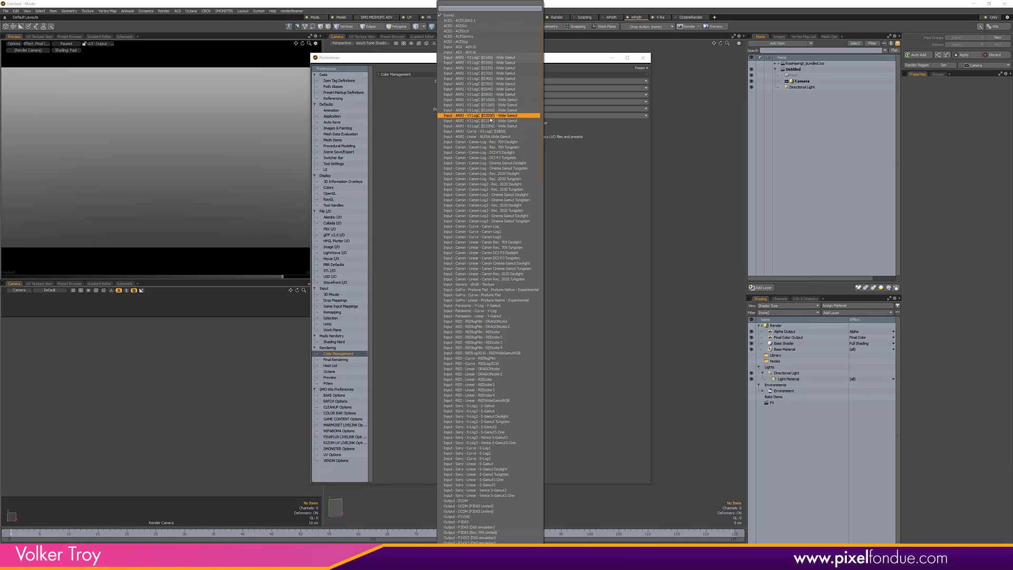
scroll(466, 525, "down", 2)
left_click(470, 523)
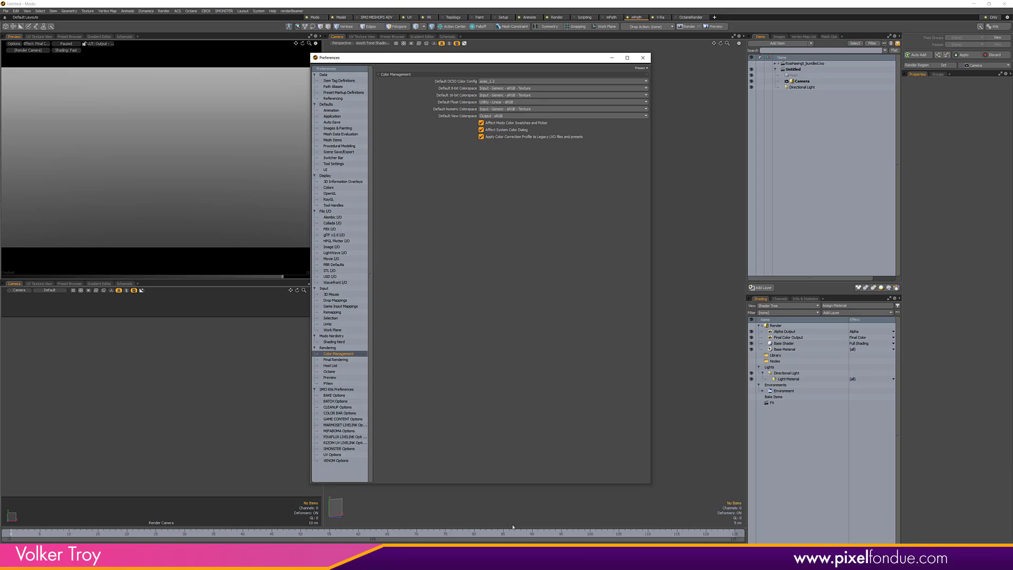
Enable Perform Color Correction on OpenGL Objects under Display > OpenGL, then close Preferences
left_click(329, 194)
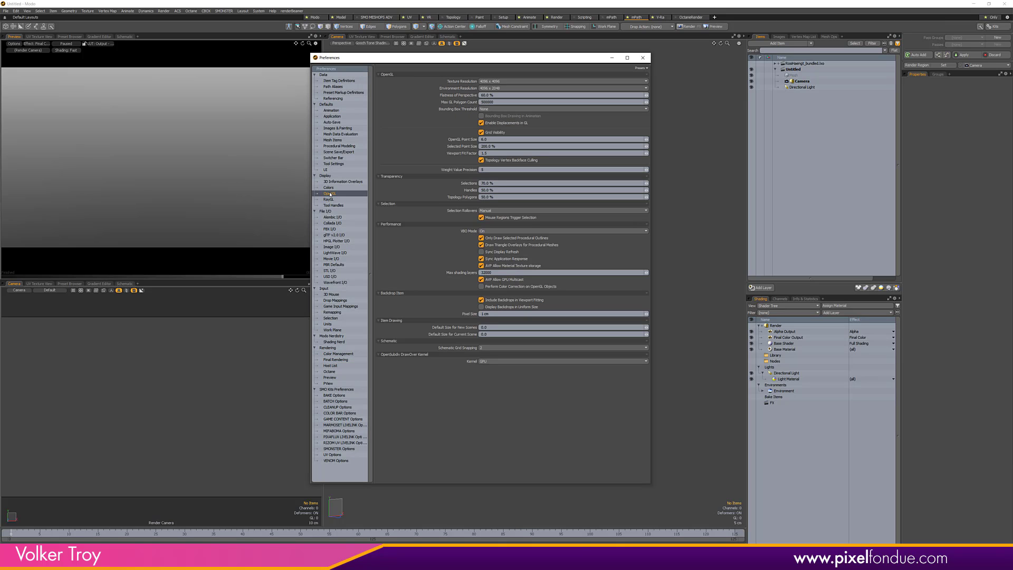
left_click(490, 290)
left_click(643, 57)
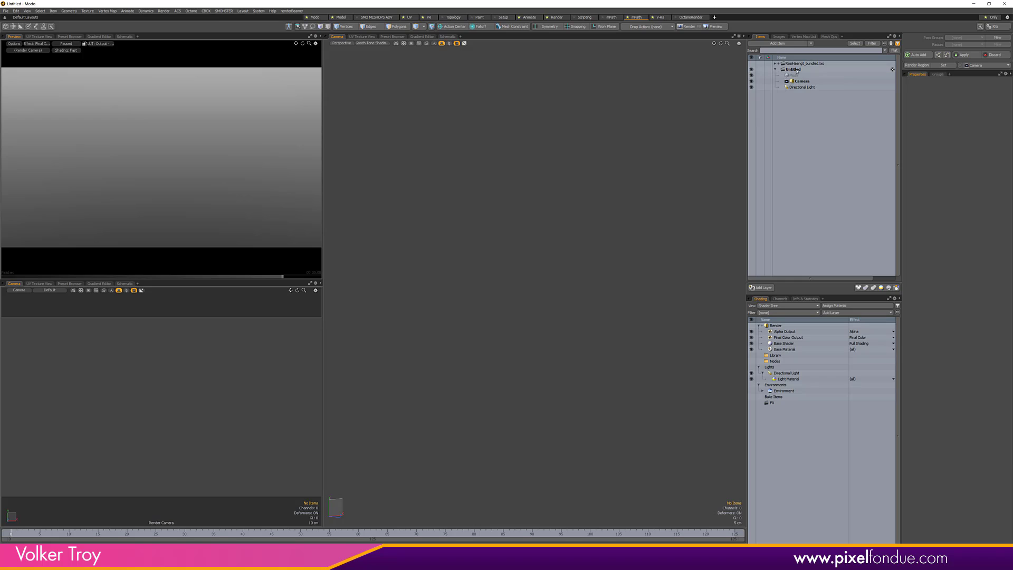
Confirm the Untitled scene's aces_1.2 config and set the Preview LUT to Output - sRGB
left_click(792, 70)
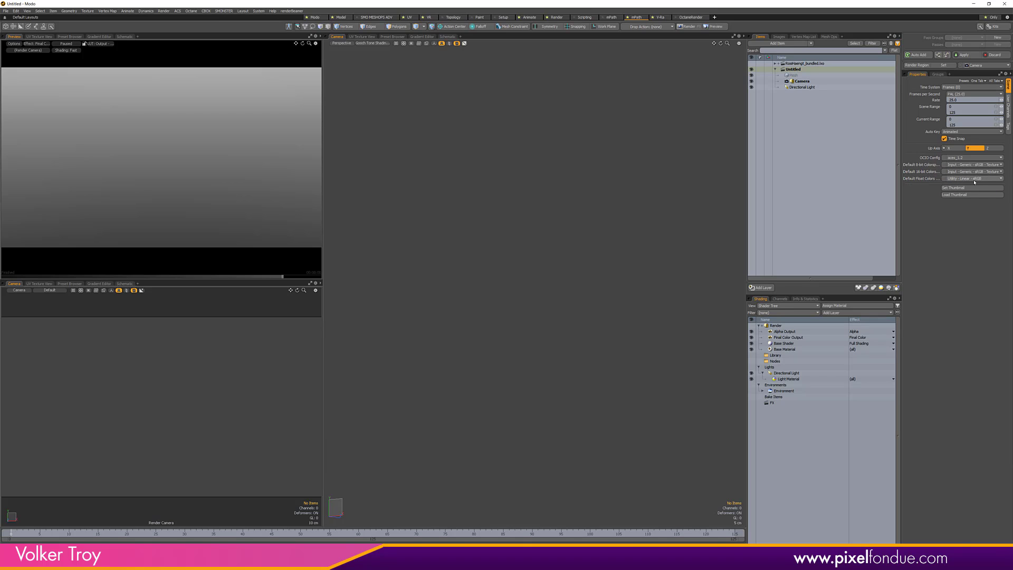
left_click(98, 44)
scroll(79, 443, "down", 3)
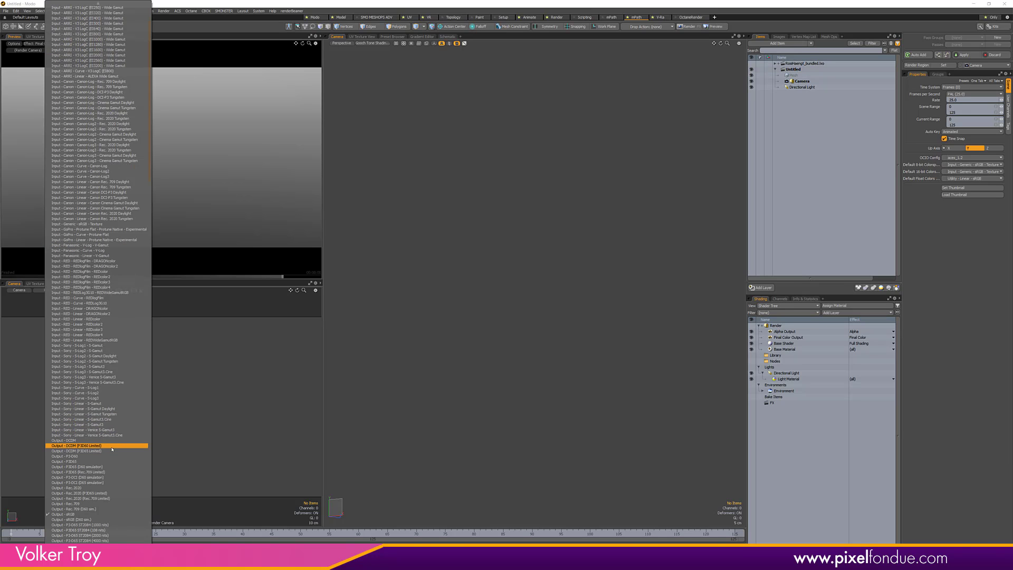
left_click(71, 515)
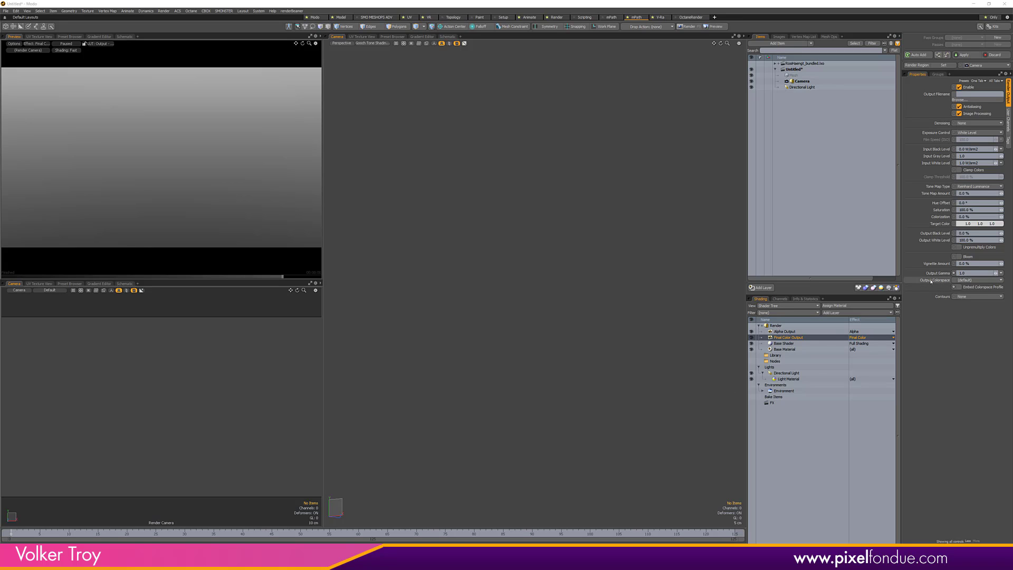
Tick Embed Colorspace Profile and set the final Output Colorspace to Output - sRGB
left_click(967, 283)
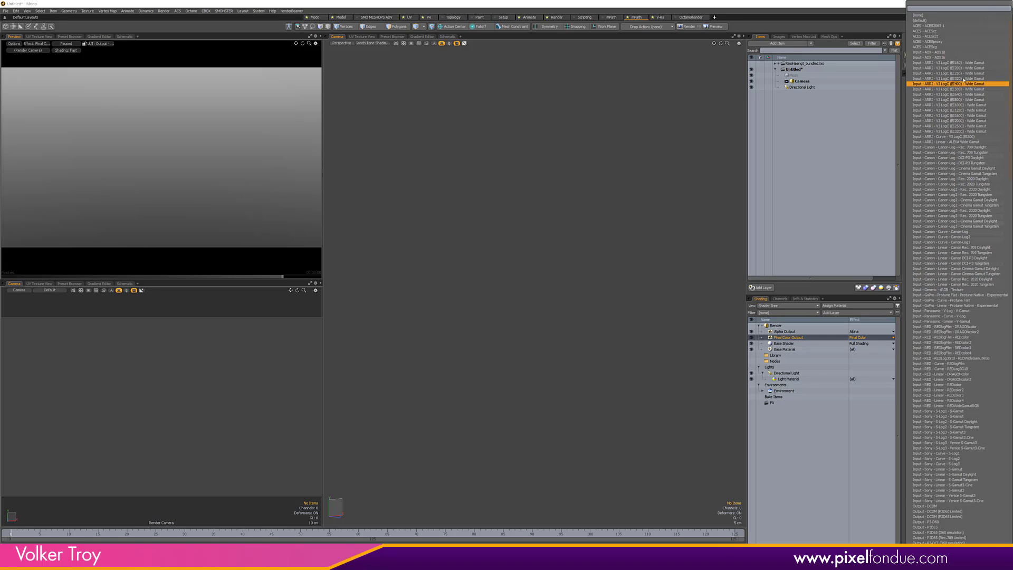
left_click(924, 48)
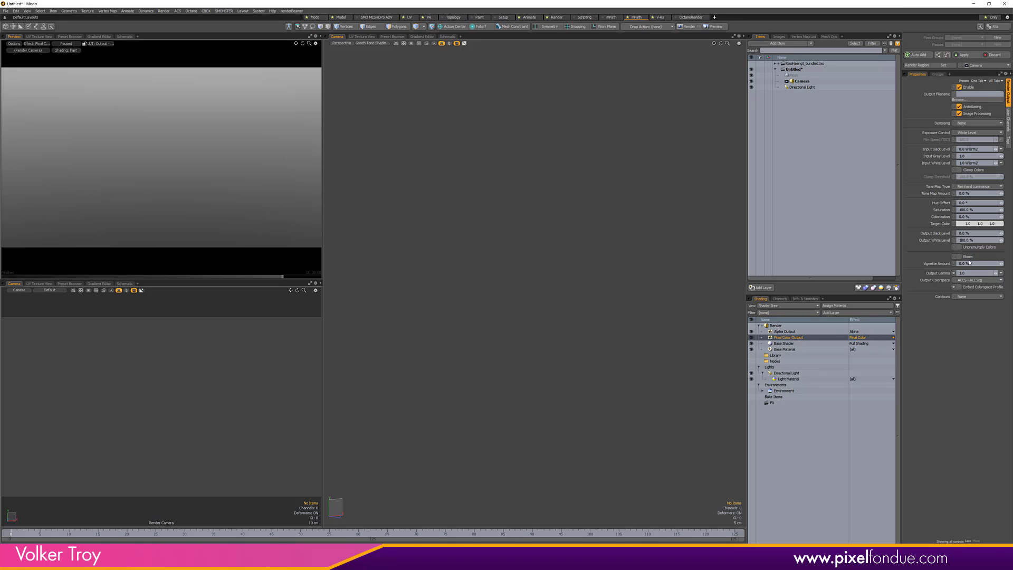
left_click(972, 288)
left_click(969, 281)
scroll(961, 290, "down", 10)
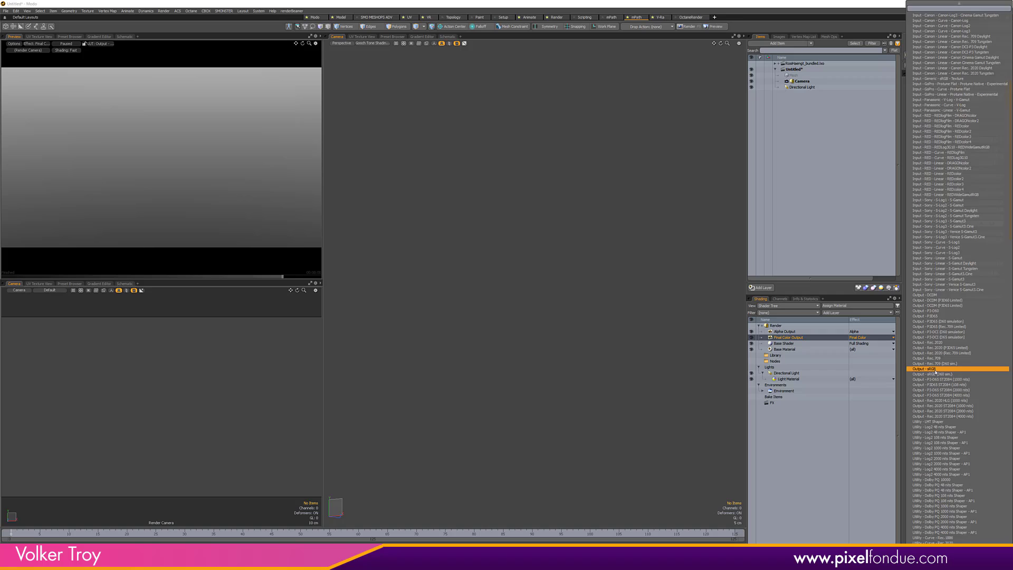
left_click(935, 369)
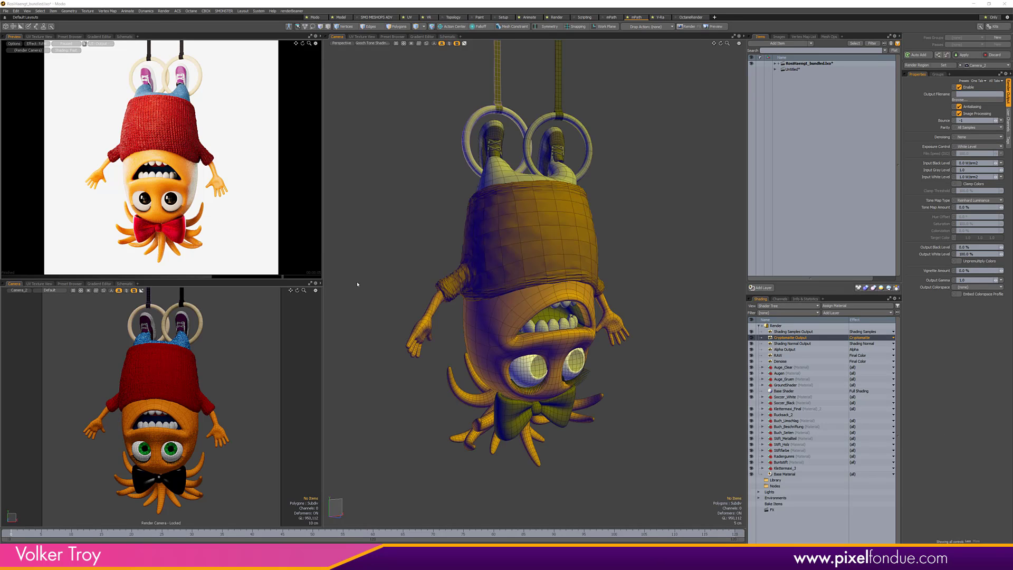
Inspect the RAW, Denoise, Shading Normal, Cryptomatte and Shading Samples outputs, then open Render Animation
left_click(483, 237)
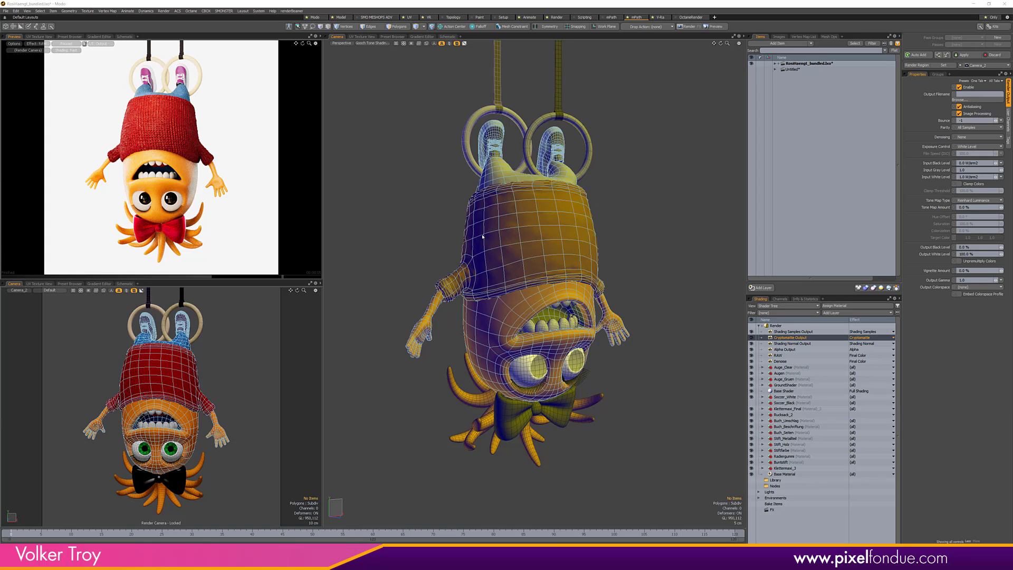
left_click(465, 178)
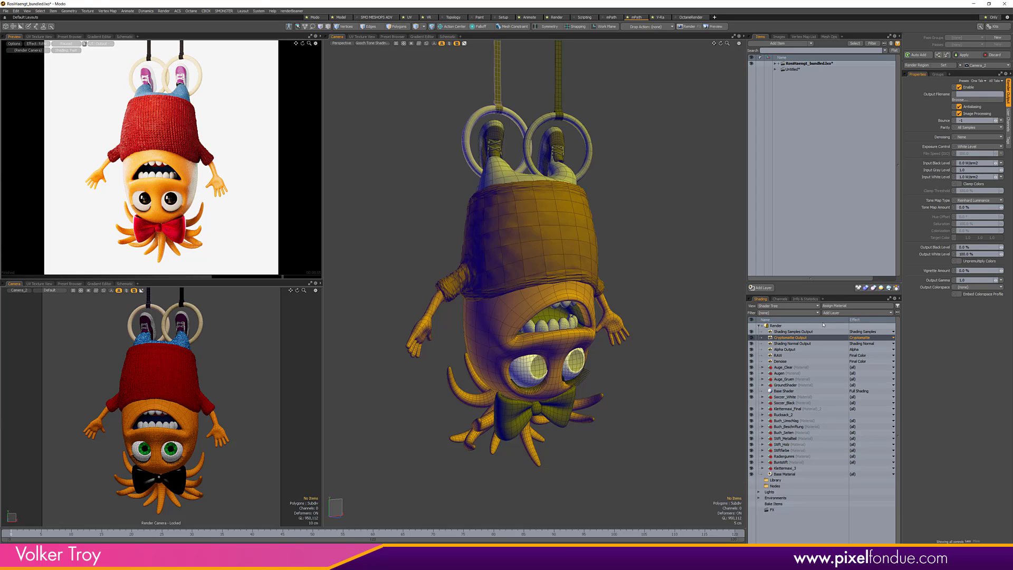
left_click(799, 64)
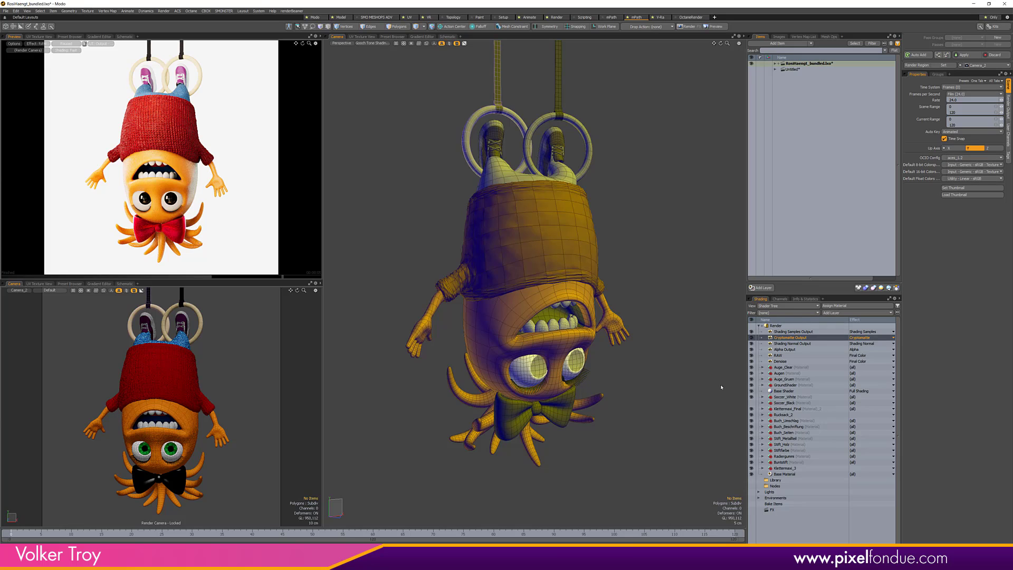
left_click(781, 356)
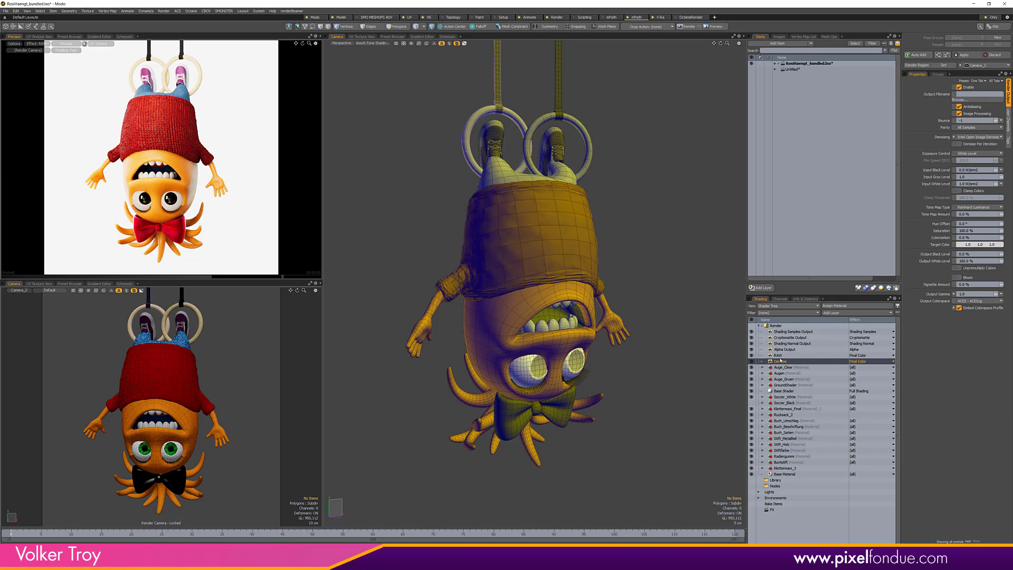
left_click(779, 356, "ctrl")
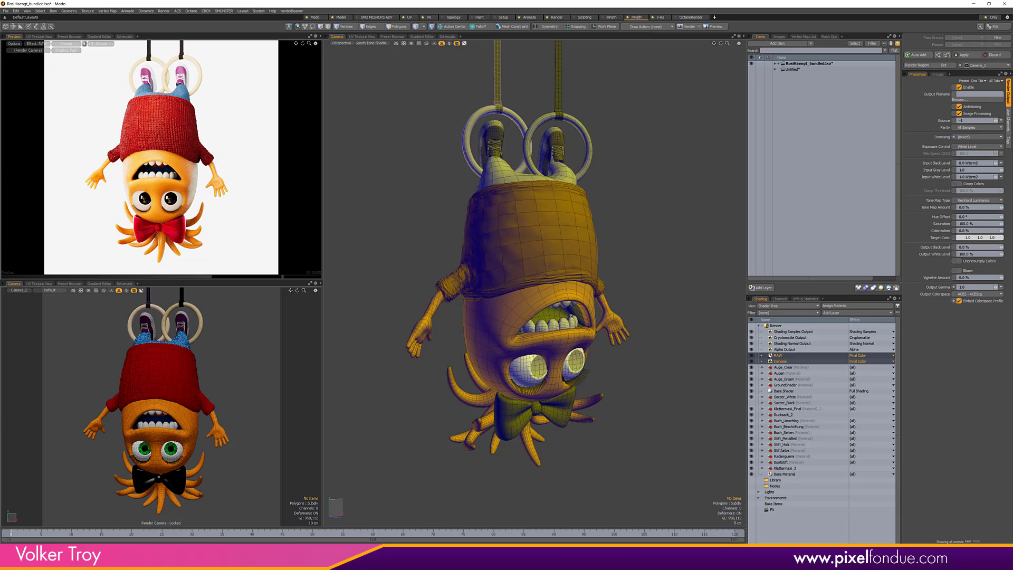
left_click(796, 344)
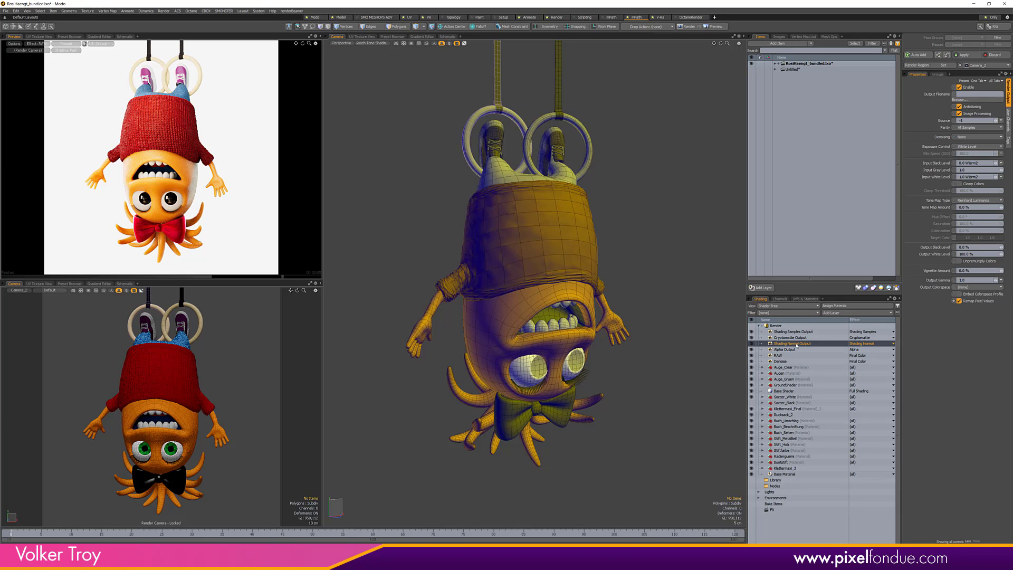
left_click(789, 338)
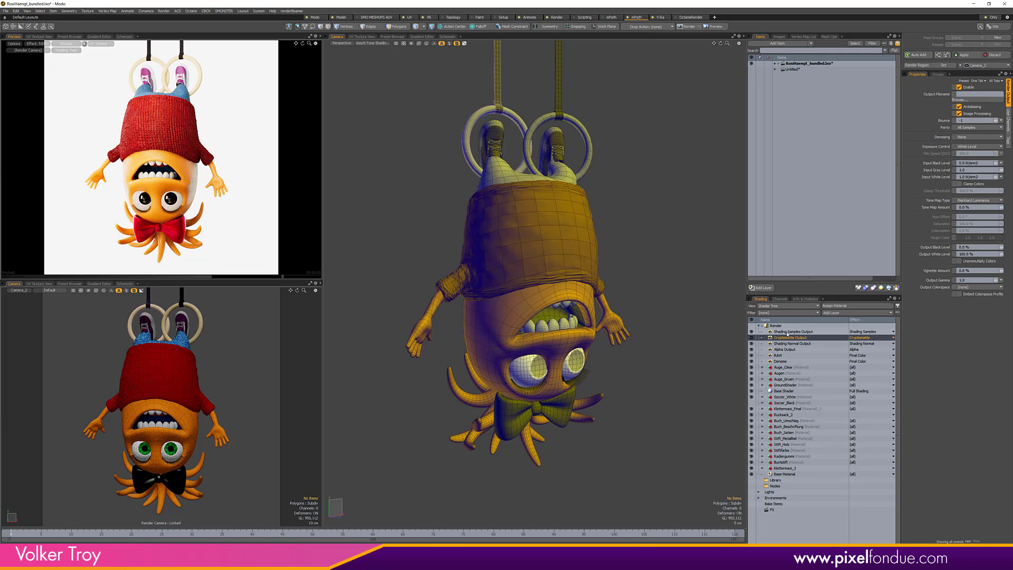
left_click(796, 332)
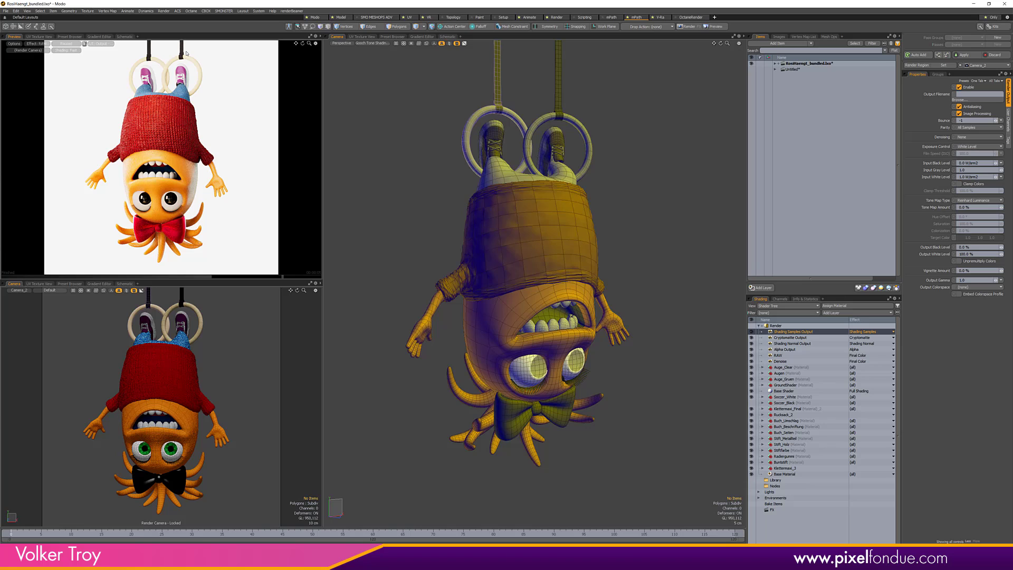
left_click(168, 10)
left_click(177, 47)
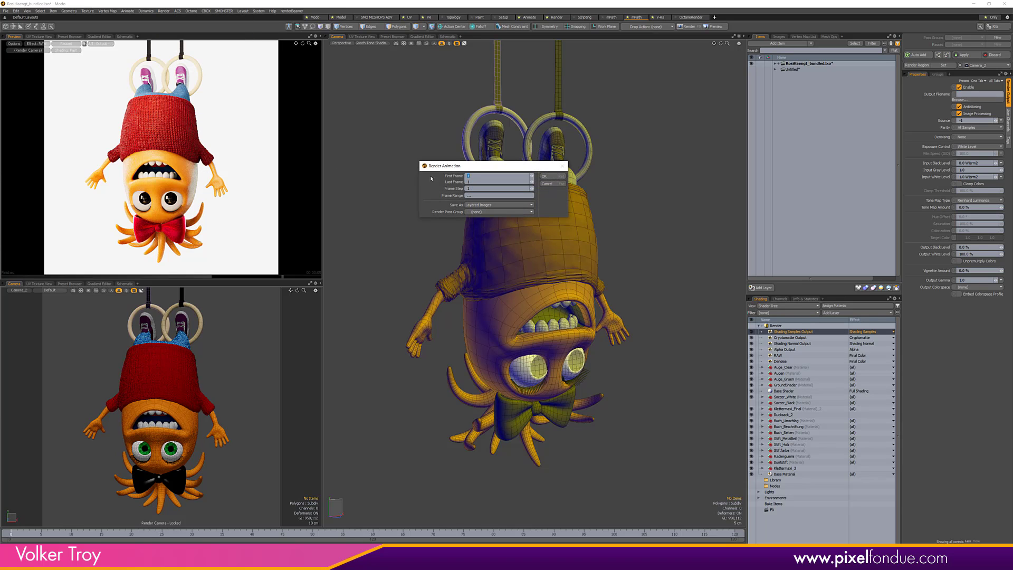
Set Render Animation to save as Layered Images and confirm
left_click(481, 205)
left_click(481, 205)
left_click(548, 176)
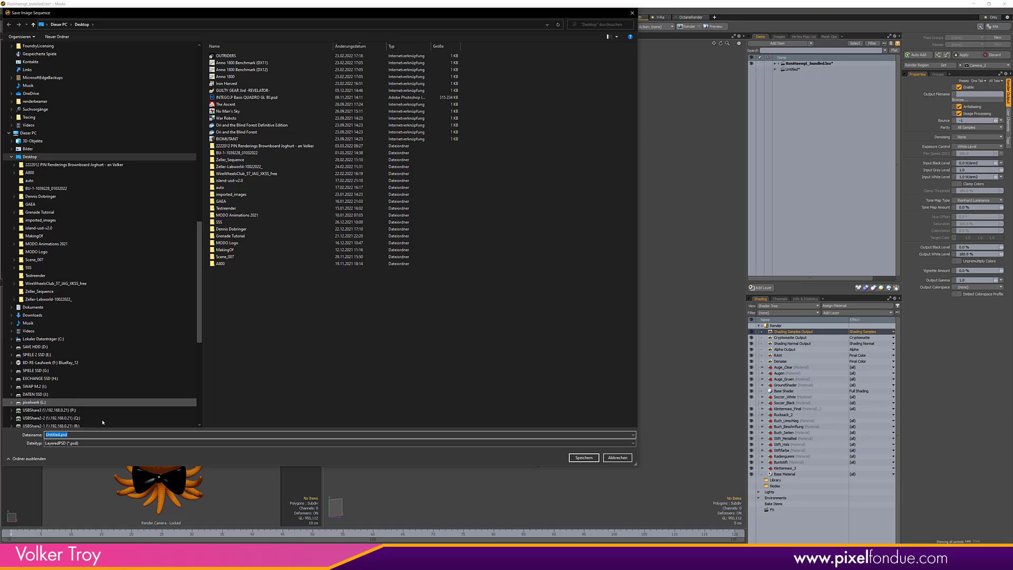
Save the render as a Layered OpenEXR Float 32-bit sequence named 'Rooi'
left_click(82, 444)
left_click(75, 461)
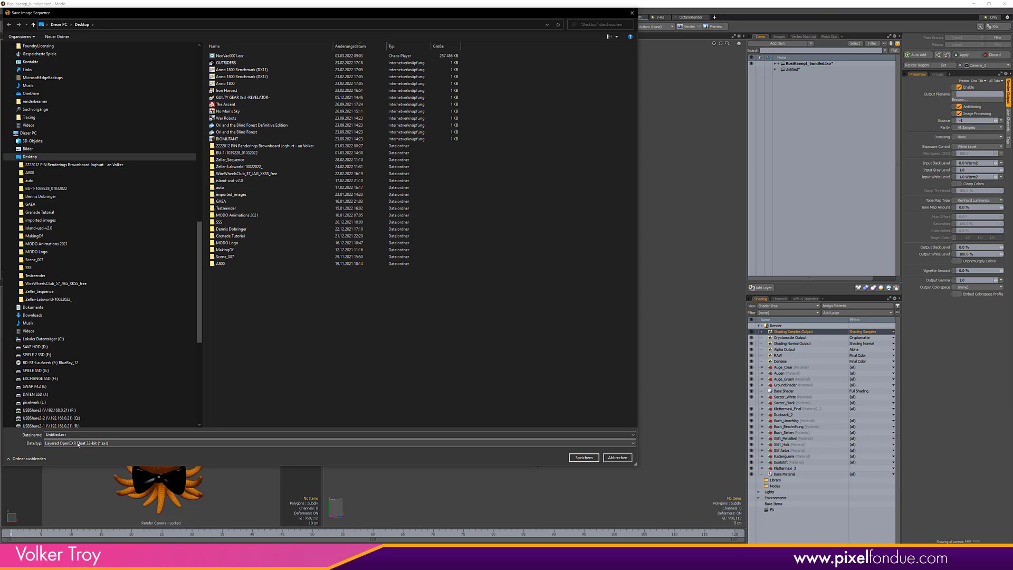
key("shift+Tab")
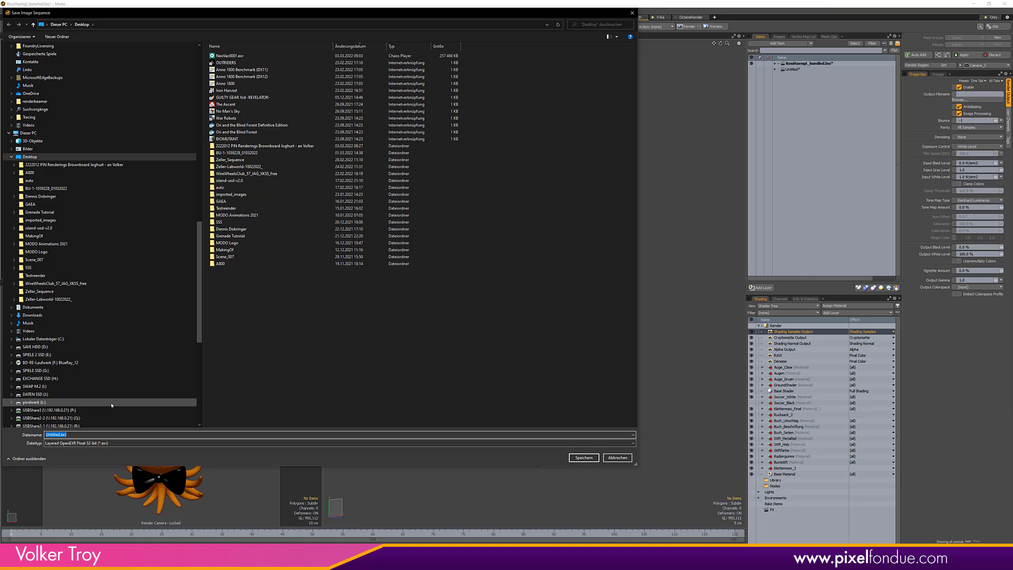
type("Roo")
type("i")
key("Return")
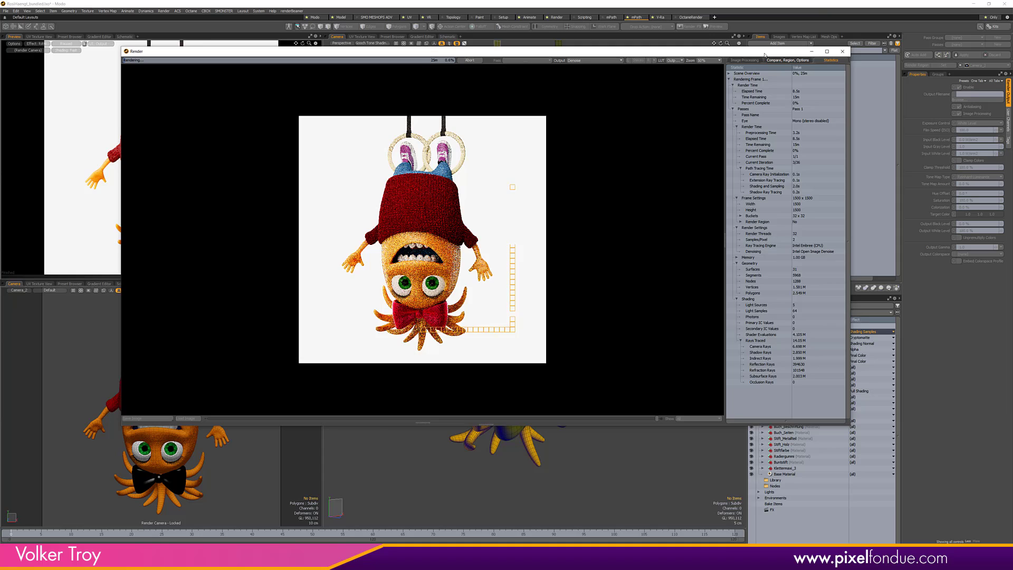
left_click_drag(761, 53, 621, 53)
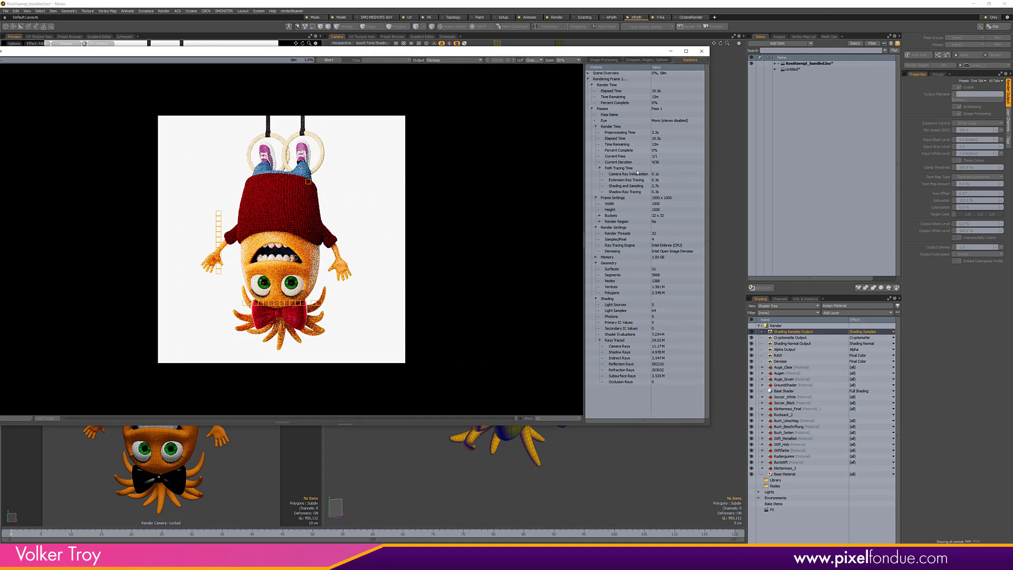
left_click(604, 60)
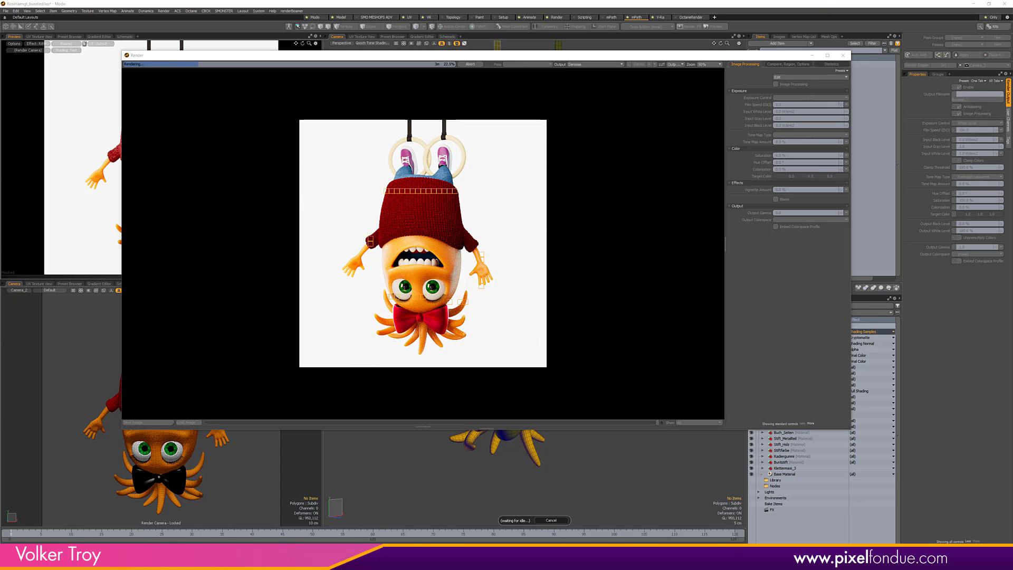
left_click(832, 64)
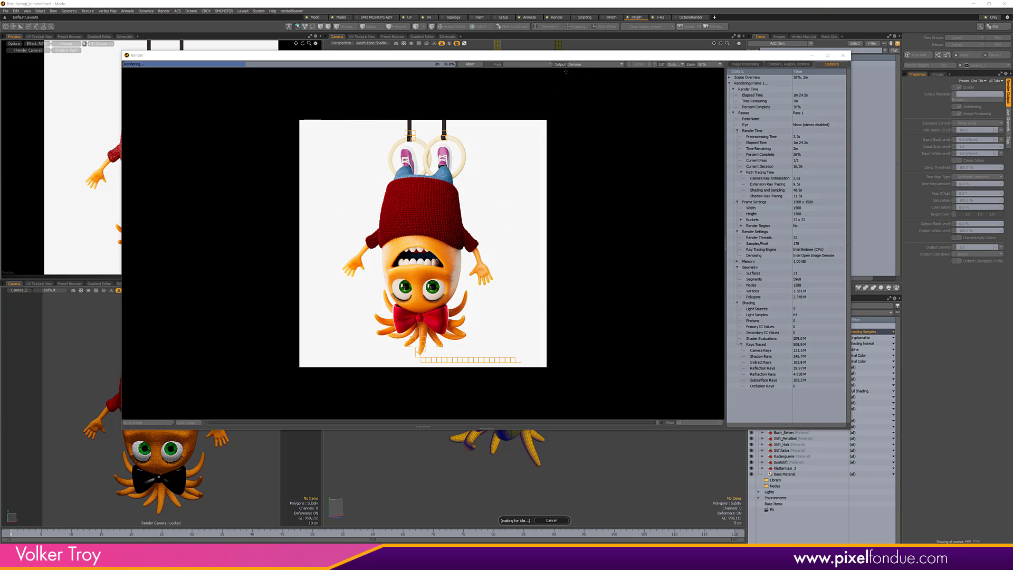
Display the Shading Samples Output pass in the Render window at 100% zoom
left_click(590, 64)
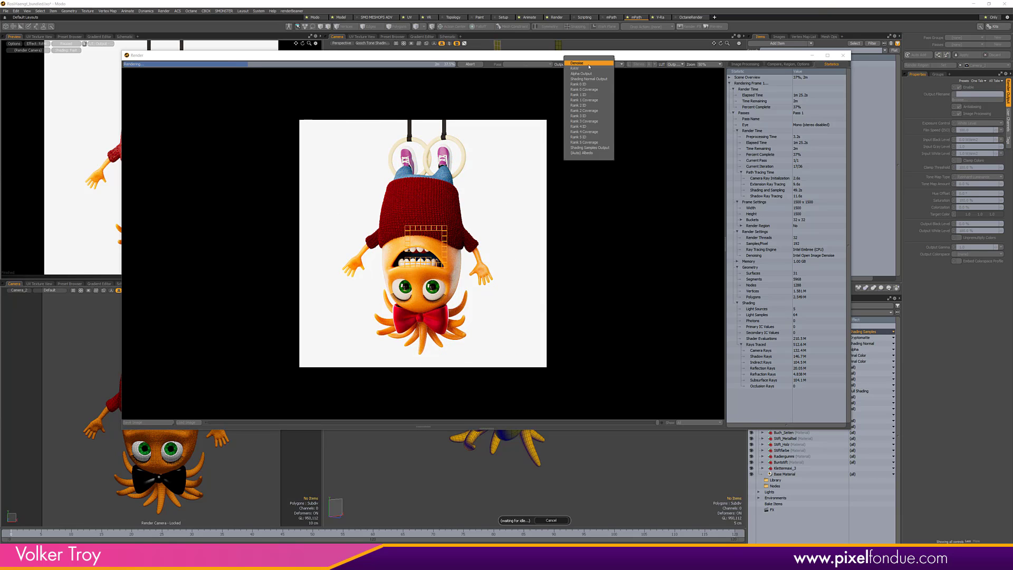
left_click(590, 148)
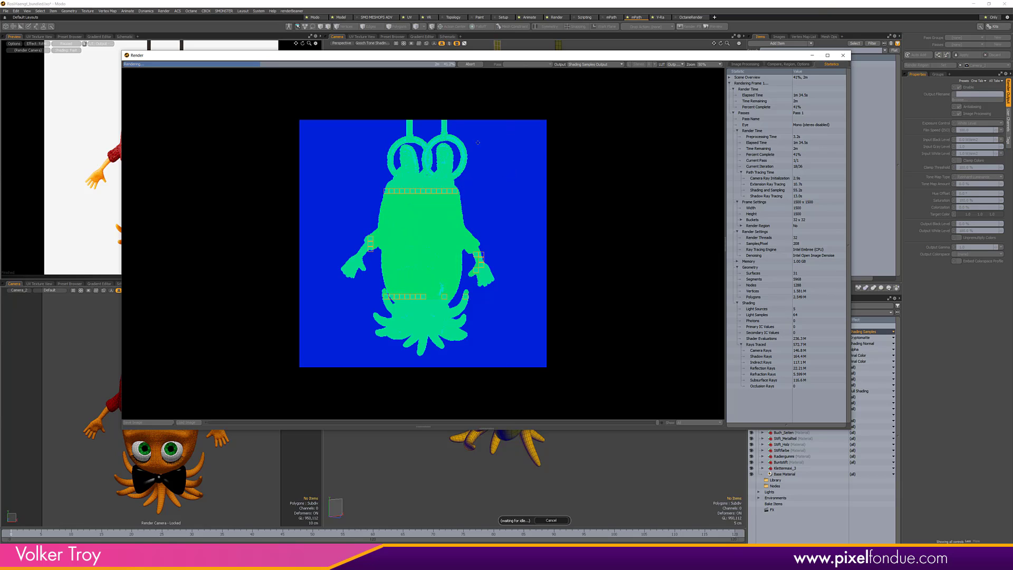
left_click(708, 64)
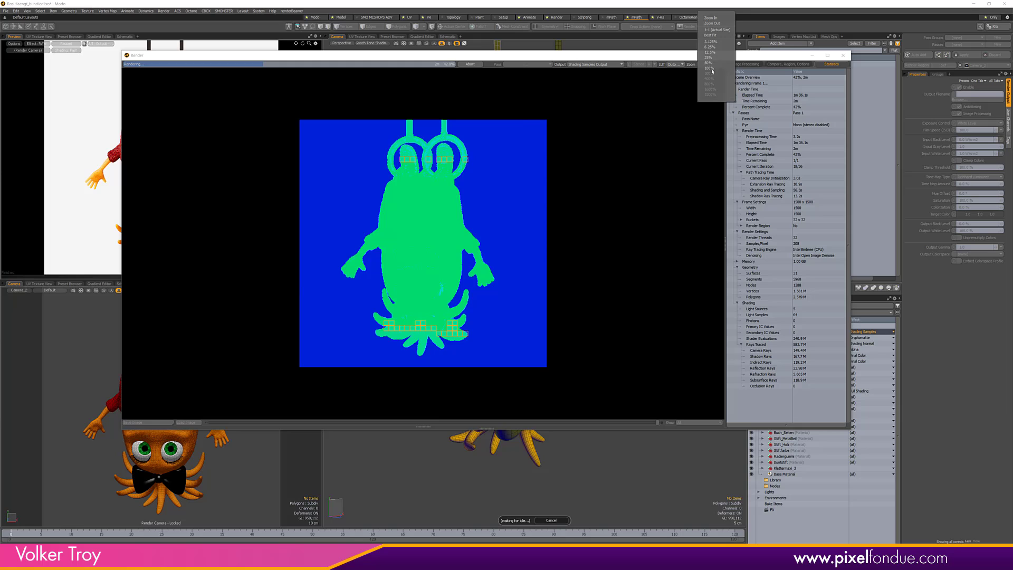
left_click(716, 68)
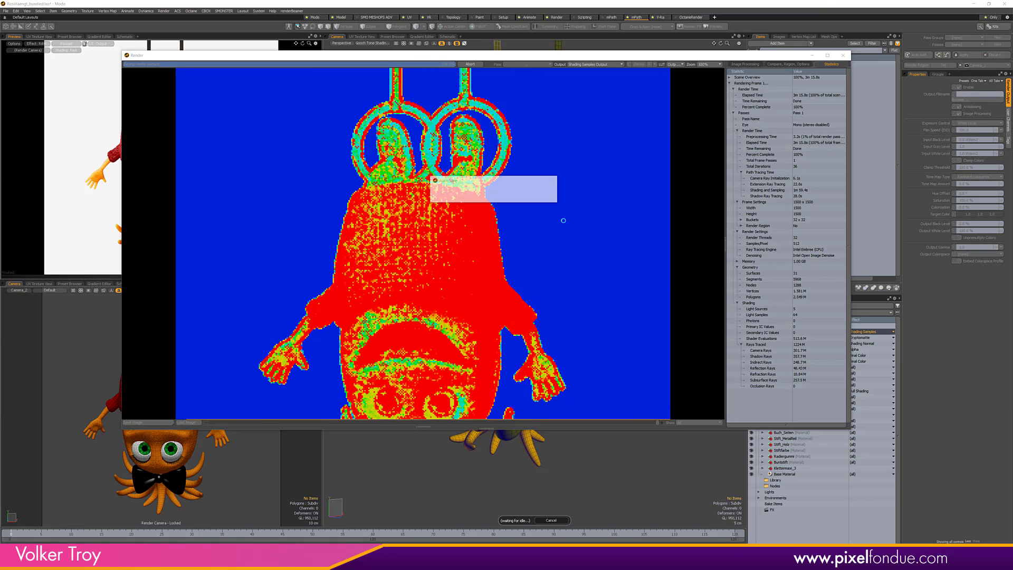
left_click(600, 65)
left_click(567, 305)
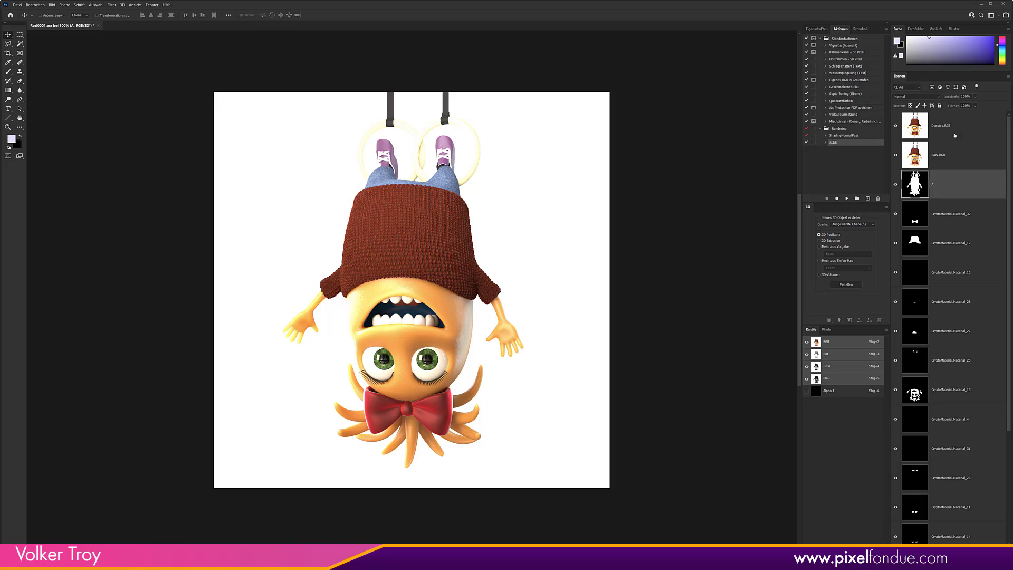
Group all the CryptoMaterial layers into a single layer group with Ctrl+G
left_click(956, 155)
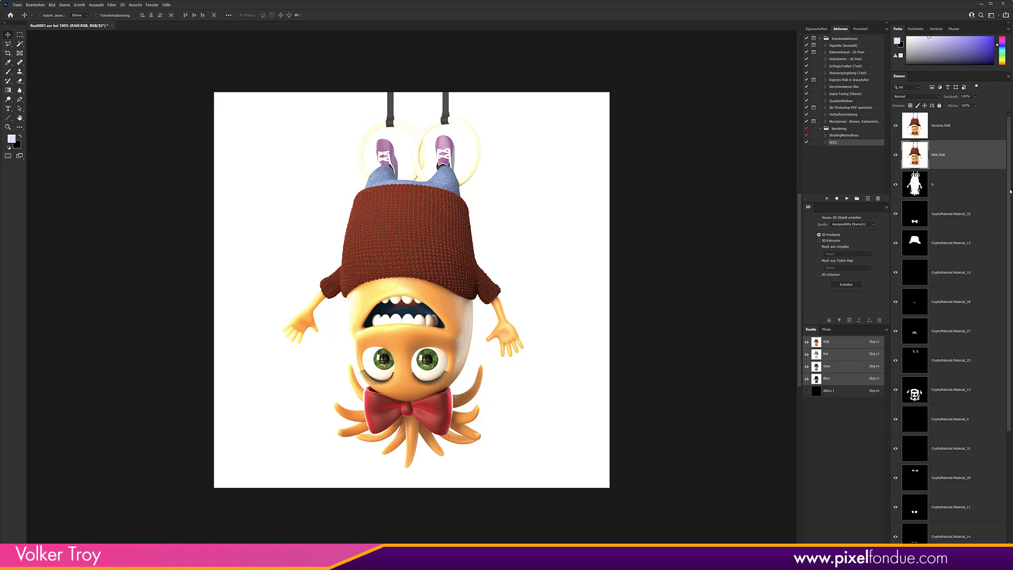
scroll(1010, 192, "down", 5)
left_click(975, 508)
scroll(975, 369, "up", 10)
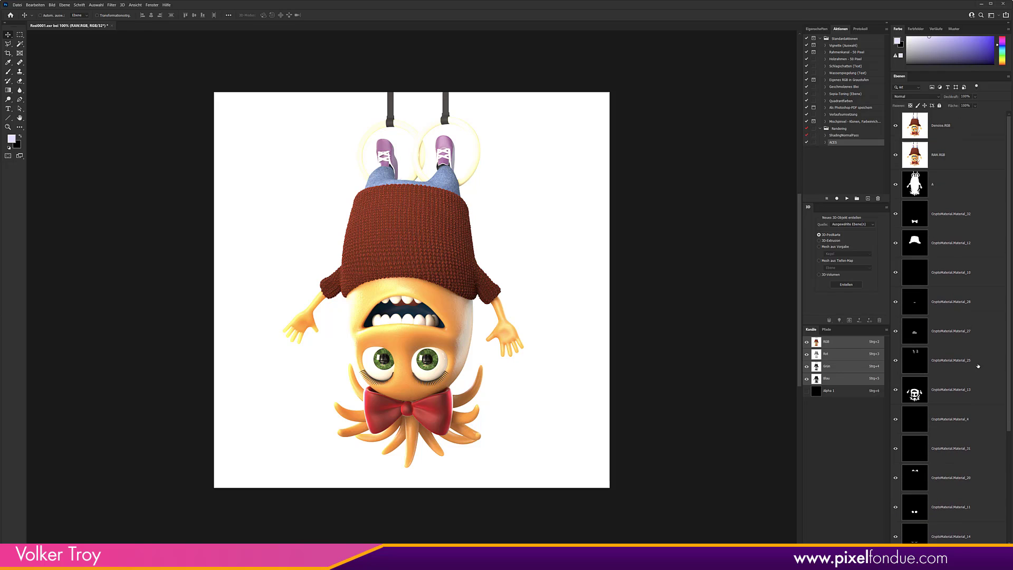
left_click(952, 190, "shift")
key("ctrl+g")
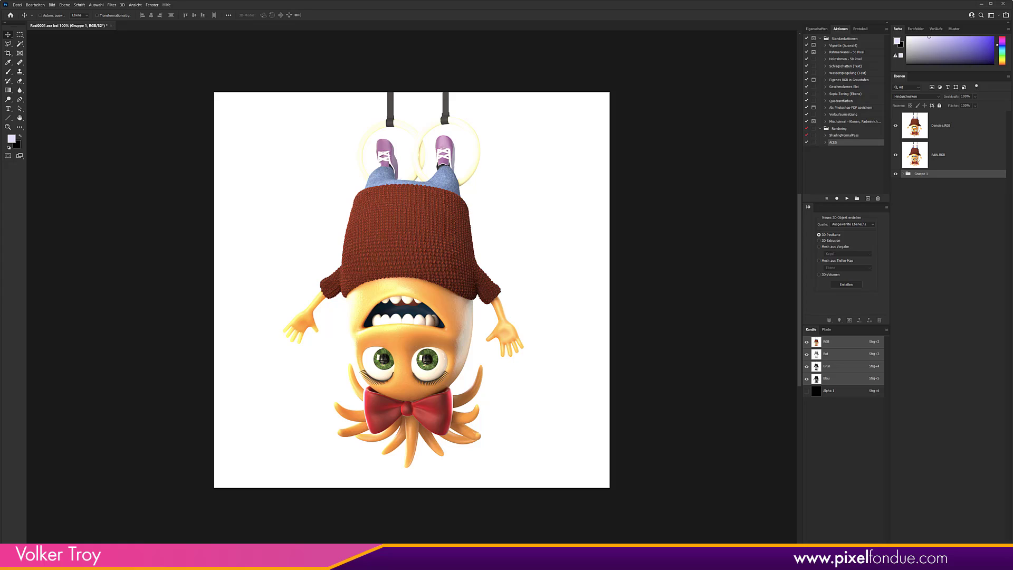
Return to the Photoshop render document and select the Denoise.RGB layer
left_click(273, 533)
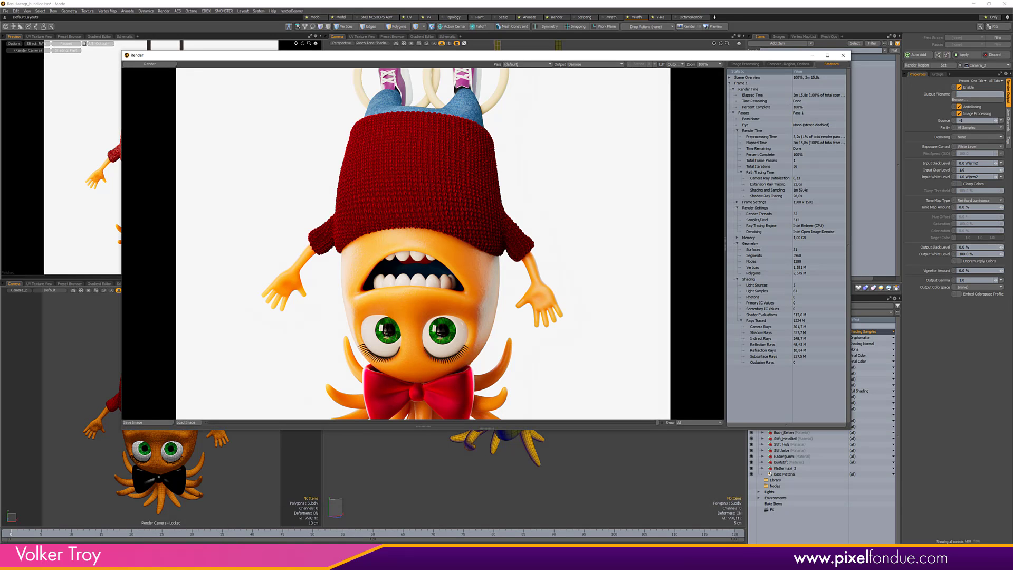
left_click(318, 542)
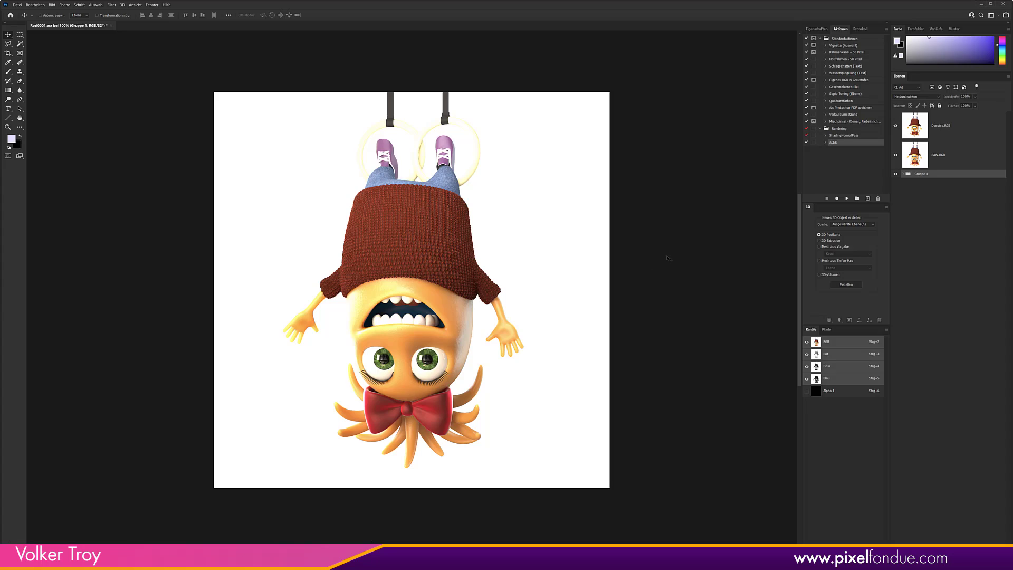
left_click(951, 133)
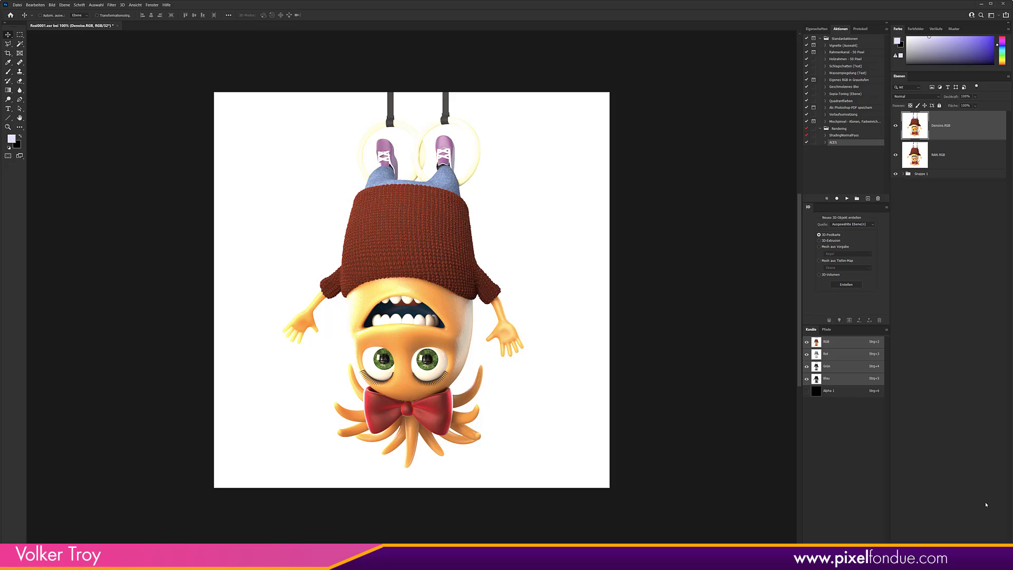
Play the ACES action on Denoise.RGB, adding two Color Lookup layers above it
left_click(952, 549)
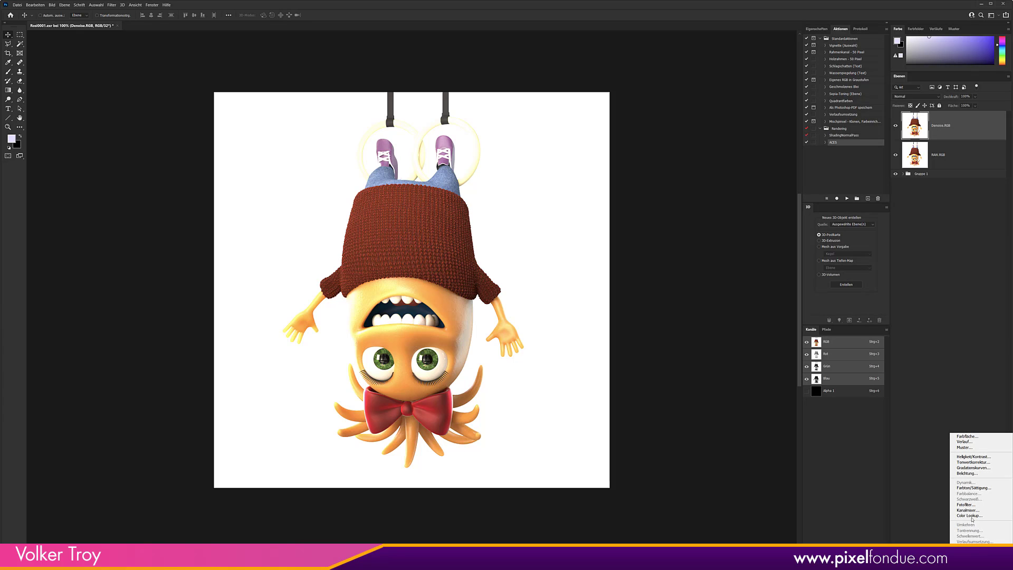
left_click(928, 502)
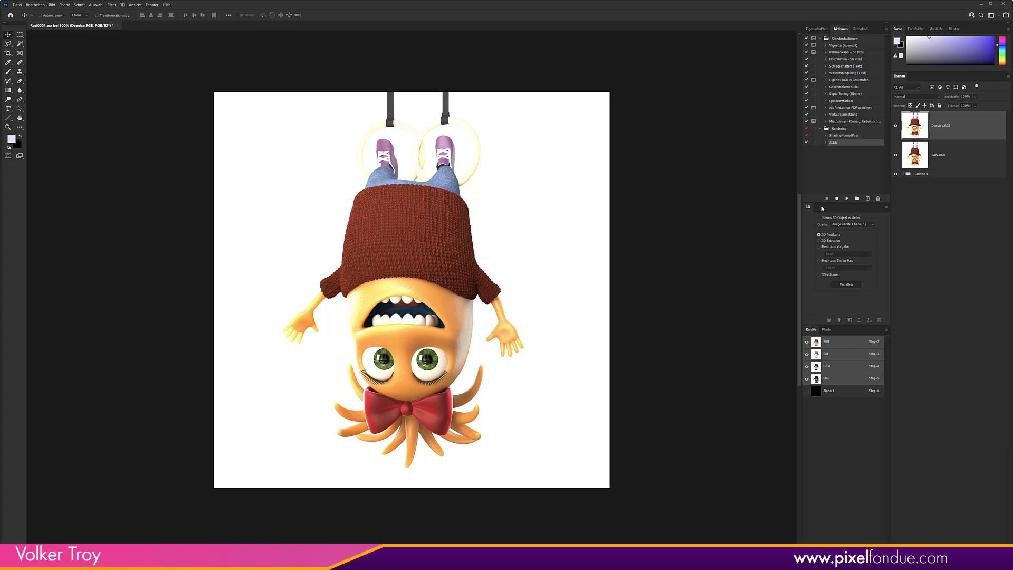
left_click(936, 241)
left_click(940, 126)
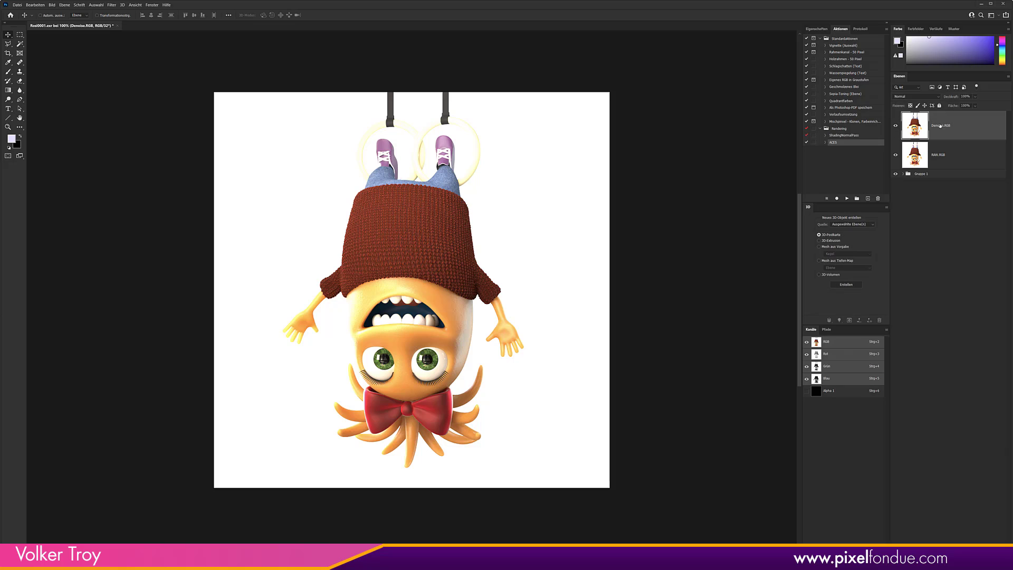
left_click(826, 143)
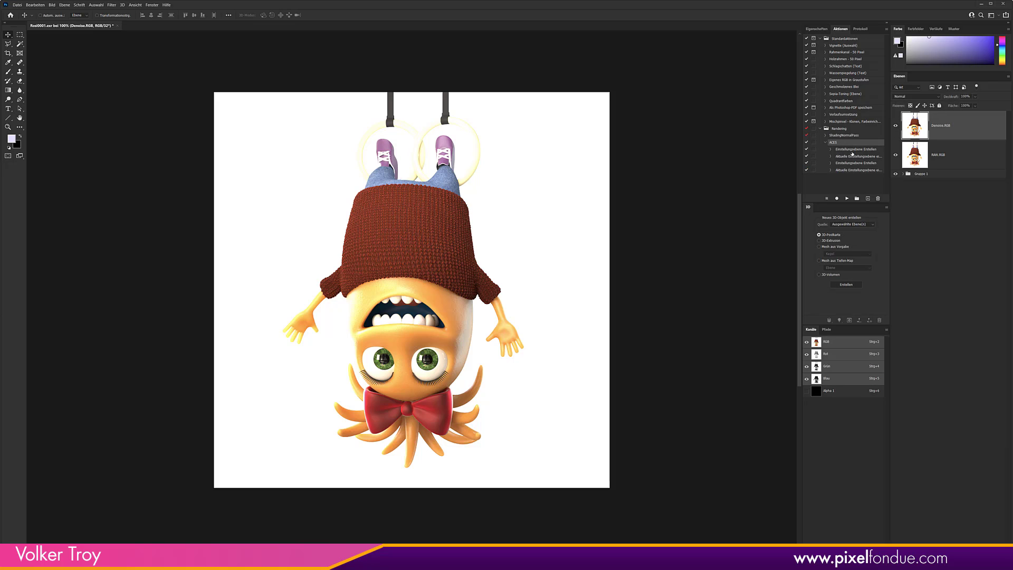
left_click(825, 143)
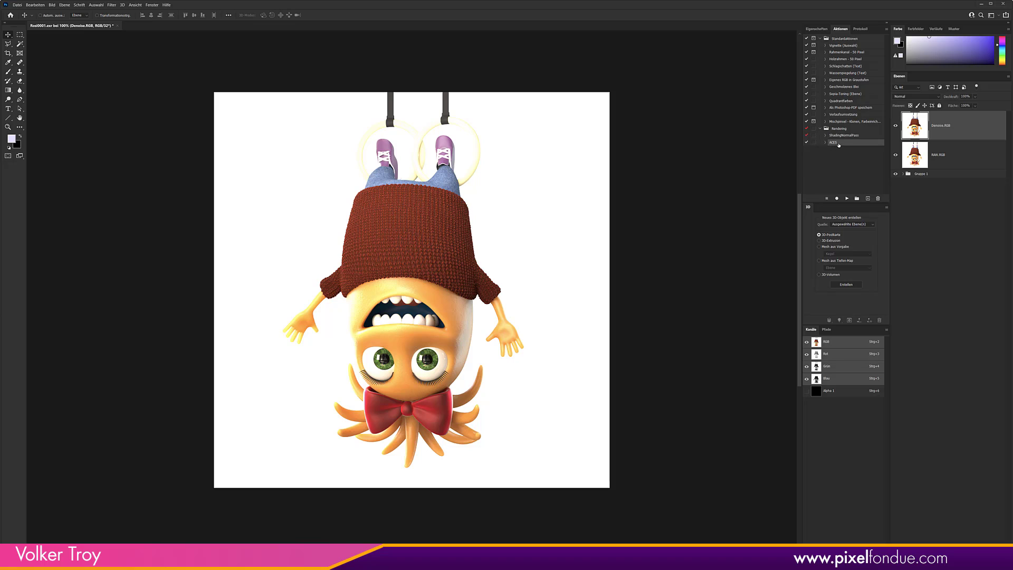
left_click(847, 199)
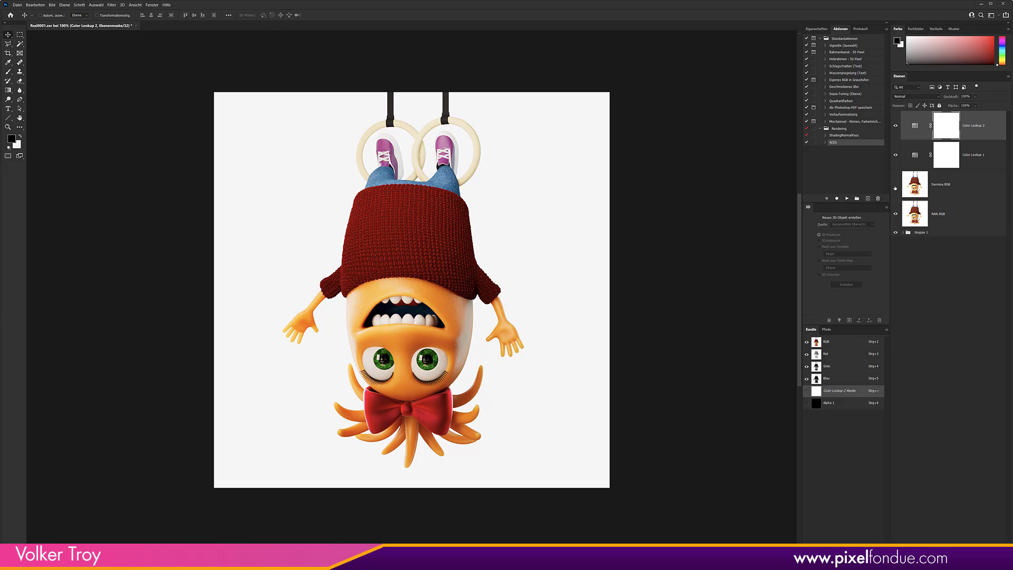
scroll(511, 398, "up", 5, "alt")
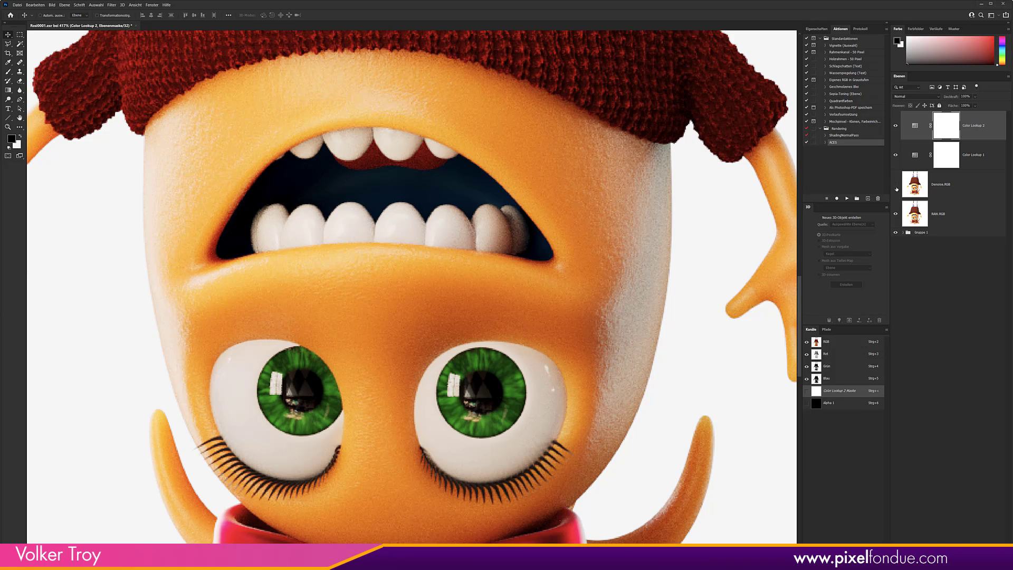
left_click(948, 188)
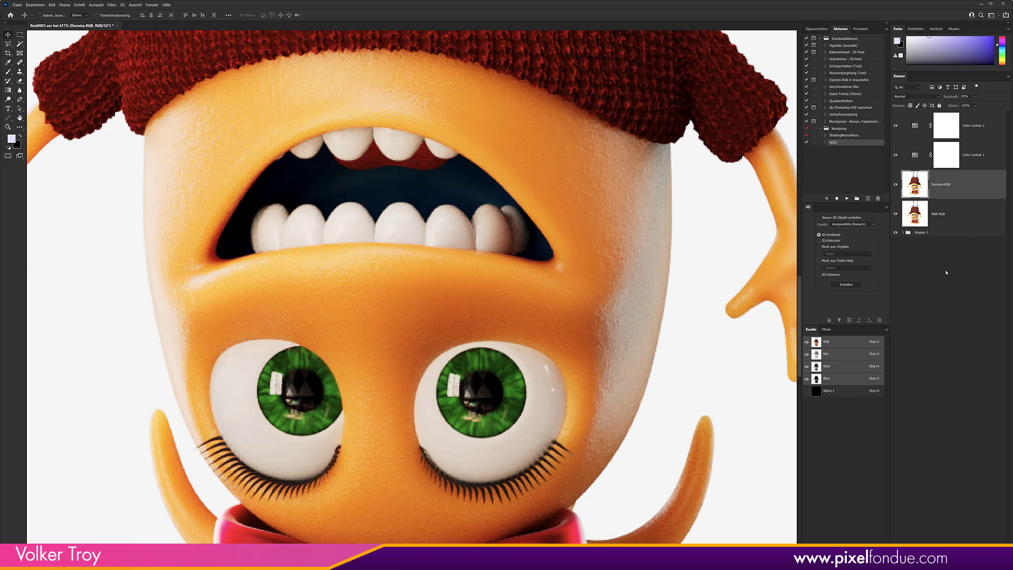
key("ctrl+minus")
key("ctrl+minus")
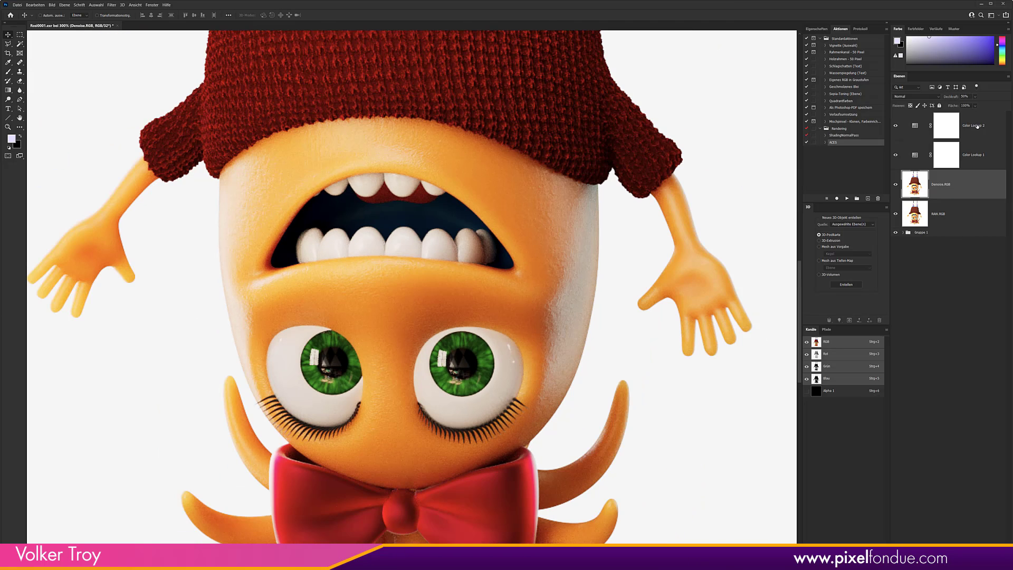
key("ctrl+alt+a")
key("ctrl+e")
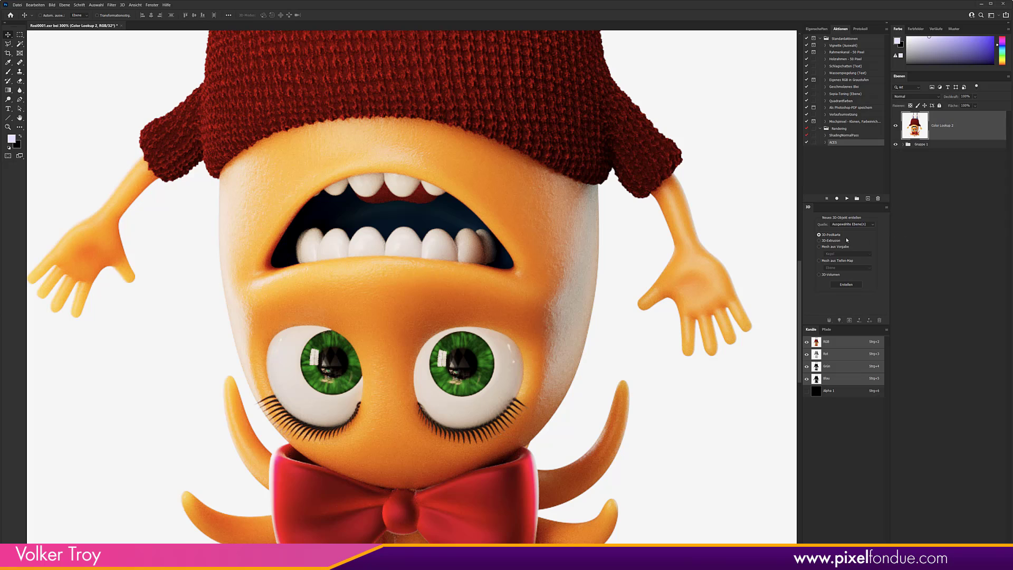
key("ctrl+minus")
key("ctrl+minus")
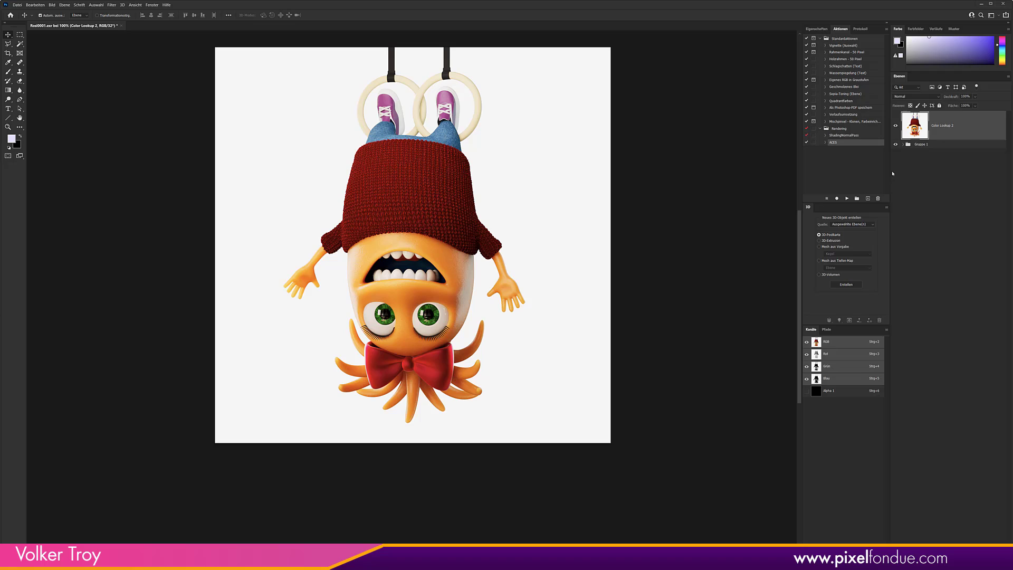
key("ctrl+z")
Delete both Color Lookup layers by dragging them to the trash
left_click(912, 322)
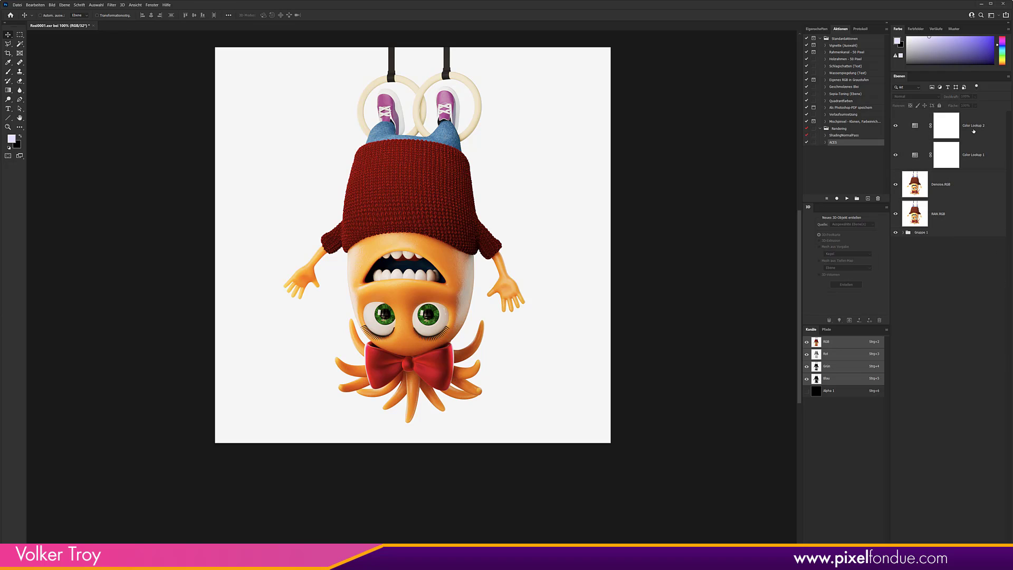
left_click(972, 125)
left_click(971, 154, "shift")
left_click_drag(971, 155, 1011, 536)
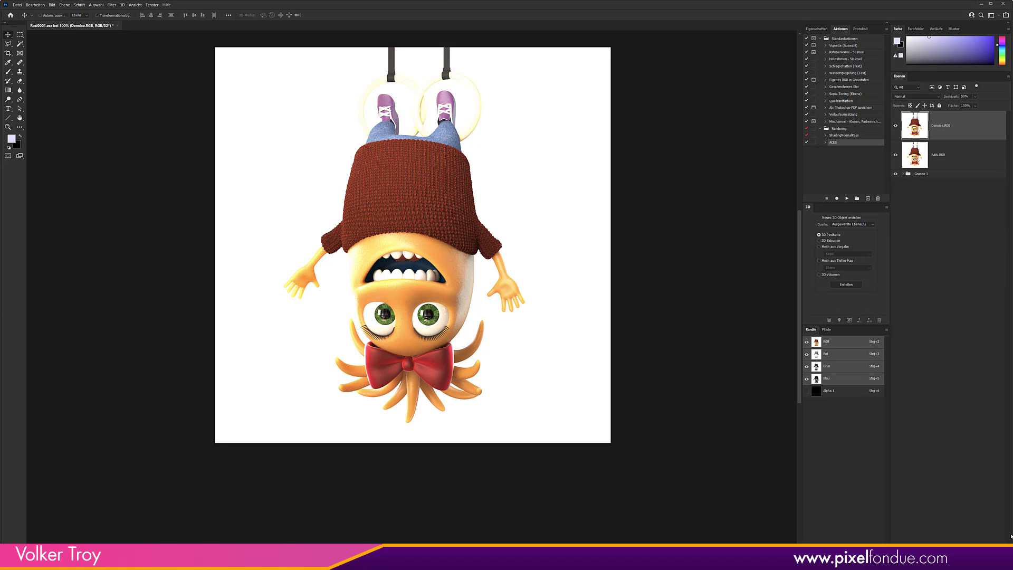
Create a new action named 'Test' in the Rendering set and start recording
left_click(821, 129)
left_click(868, 199)
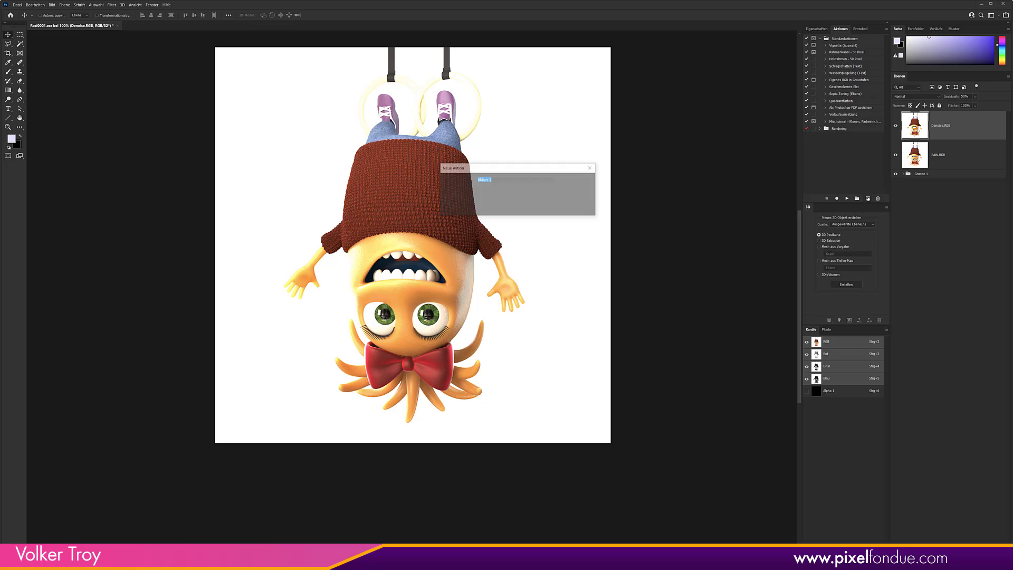
type("Test")
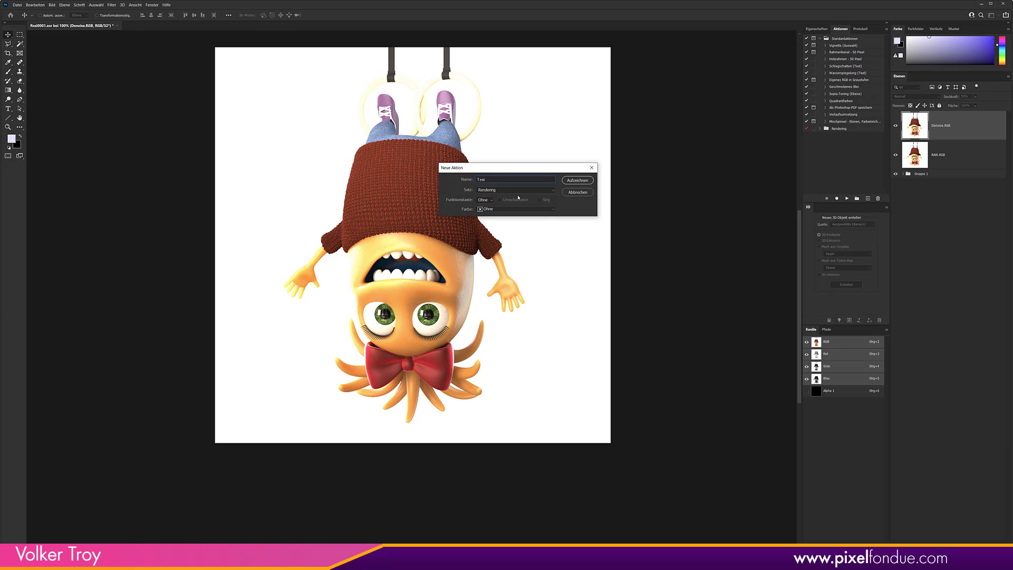
key("Return")
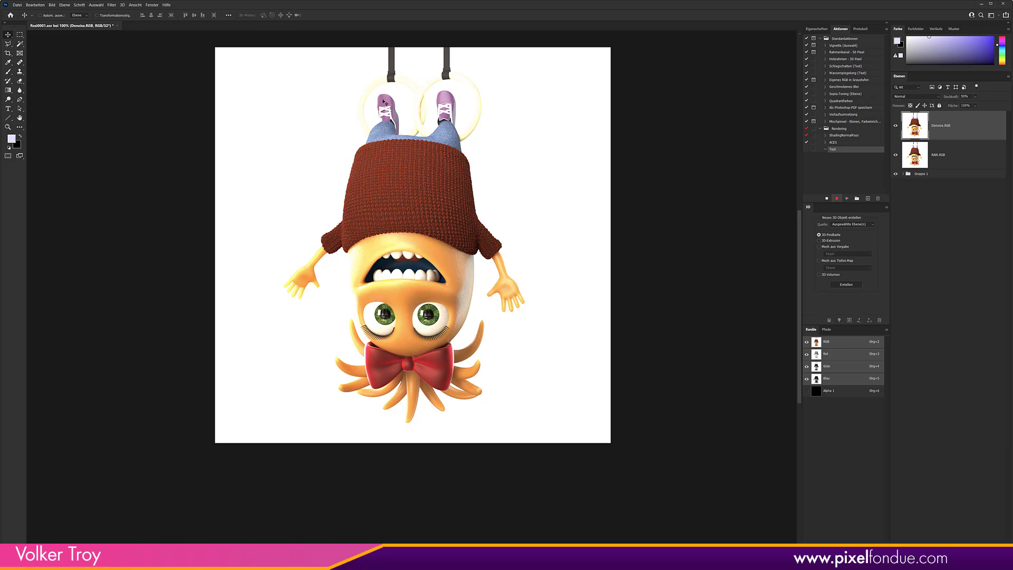
left_click(951, 551)
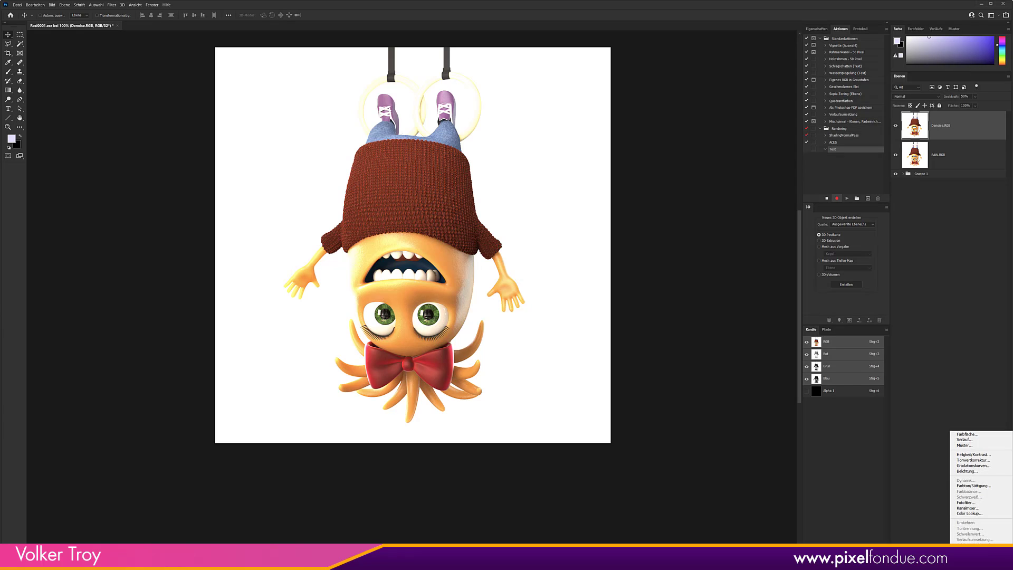
Add a Color Lookup layer loading the Cinespace CSP LUT ACEScg_sRGB.csp from C:\OCIO
left_click(973, 515)
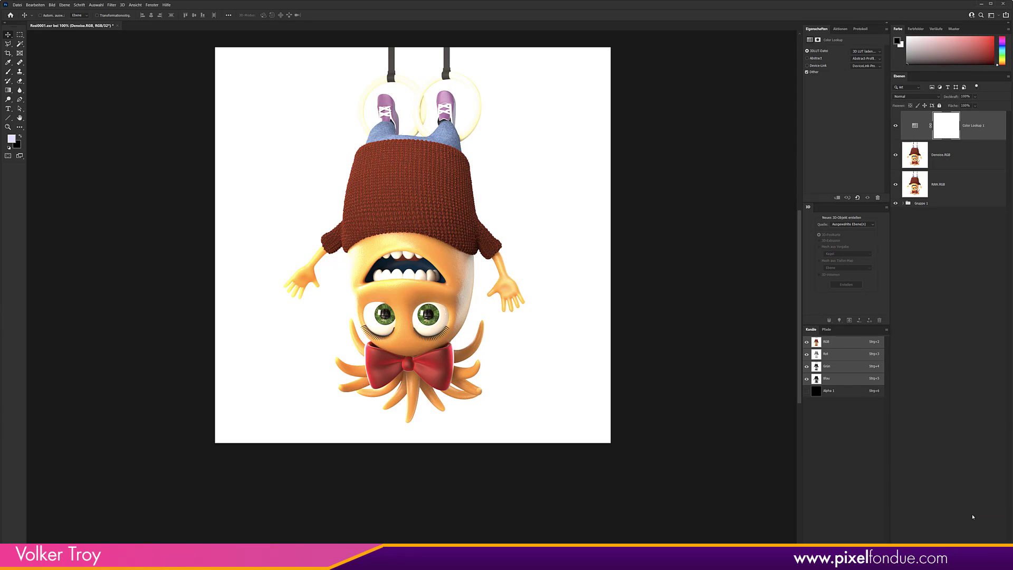
left_click(865, 51)
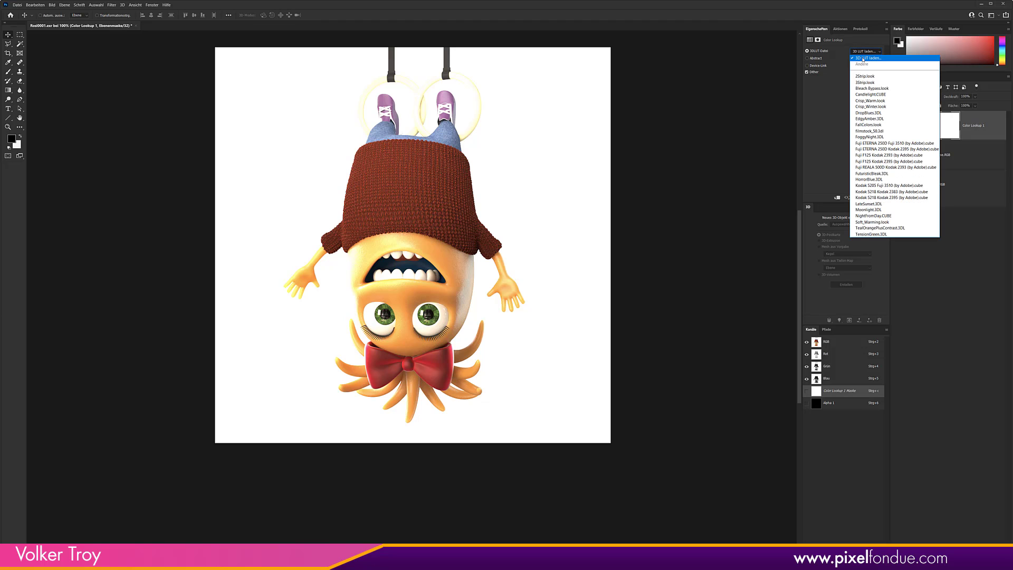
left_click(863, 58)
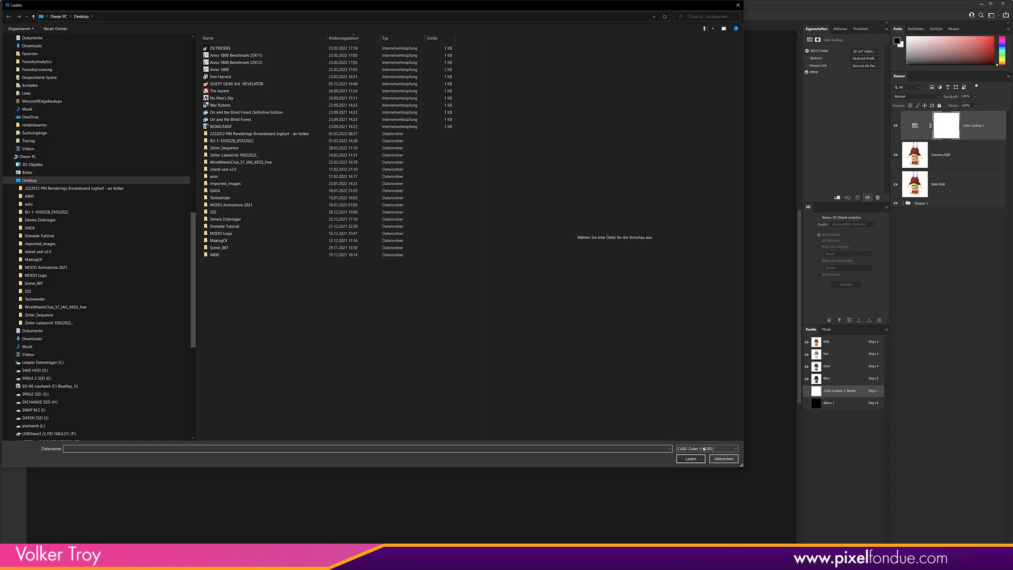
left_click(705, 449)
left_click(707, 482)
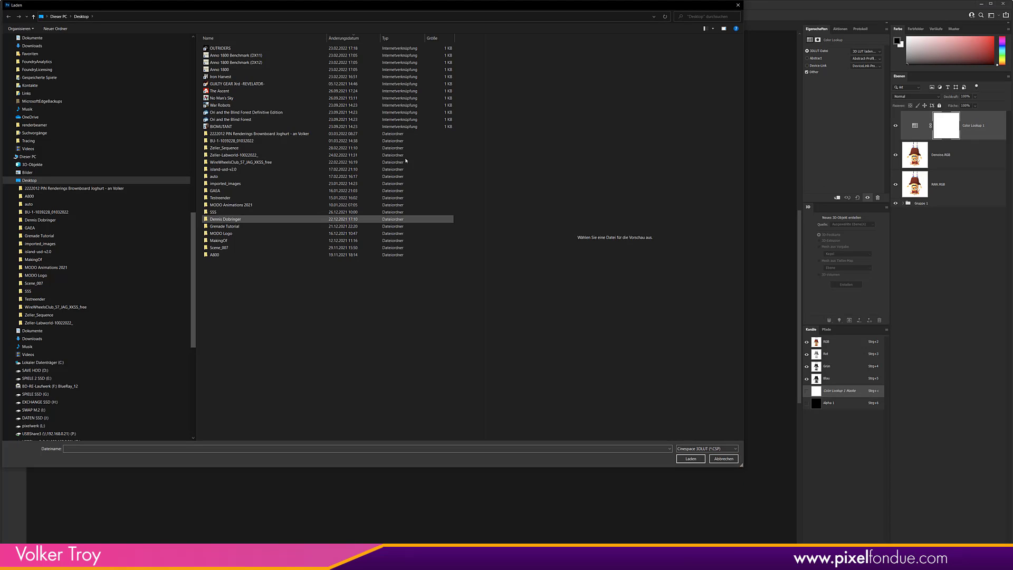
left_click(58, 363)
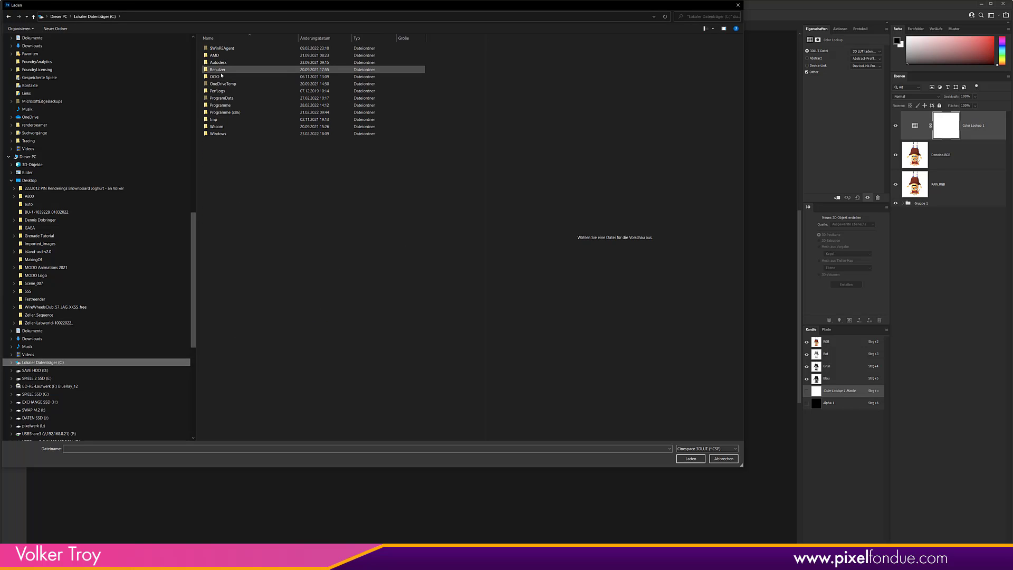
left_click(220, 78)
double_click(220, 77)
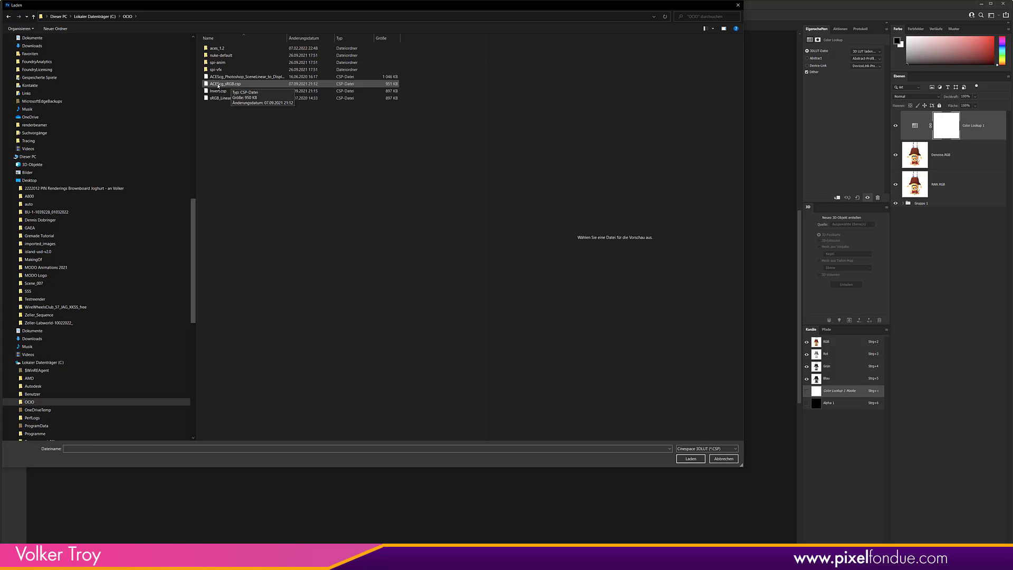
double_click(218, 85)
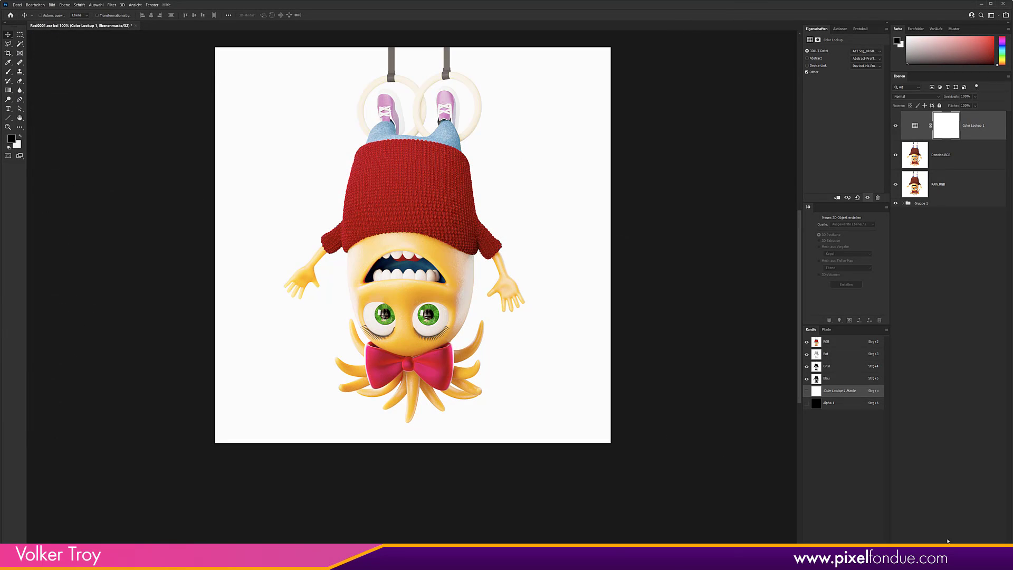
Stack another Color Lookup layer loaded with the sRGB_Linear.csp LUT from the OCIO folder
right_click(952, 433)
left_click(975, 517)
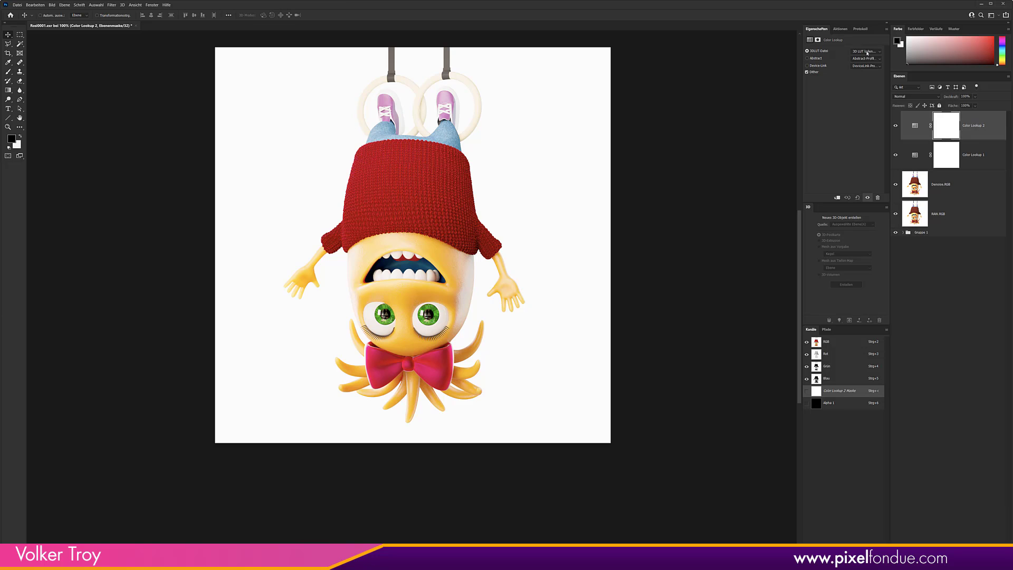
left_click(867, 53)
left_click(867, 53)
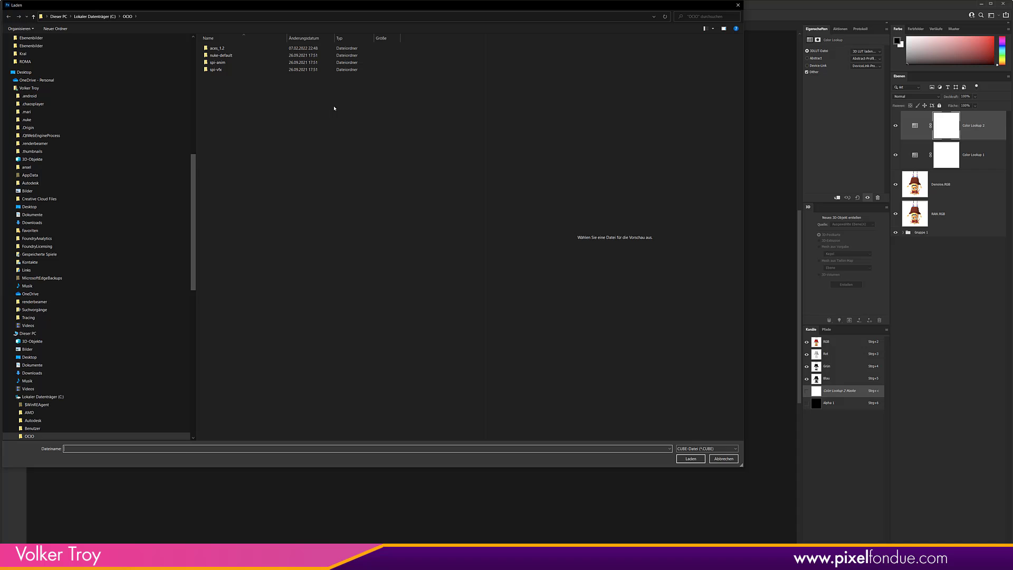
left_click(707, 449)
left_click(708, 481)
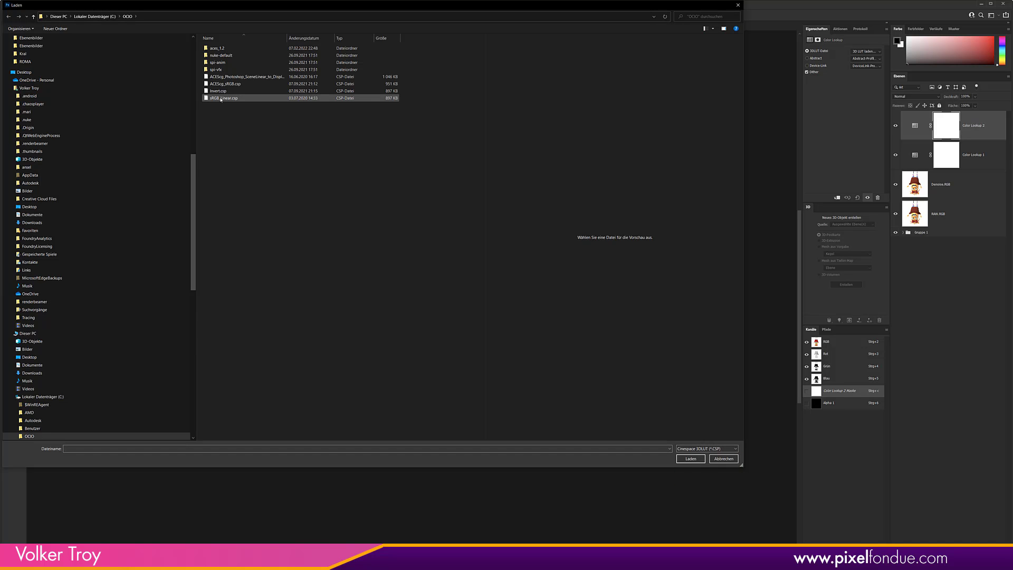
double_click(221, 99)
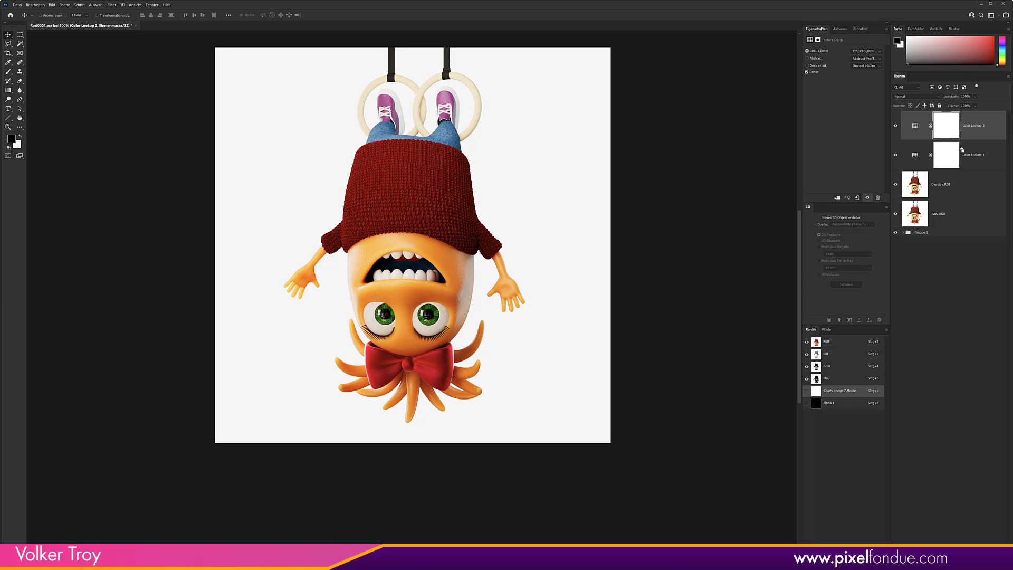
Stop recording the Test action and delete its final layer-move step
left_click(840, 29)
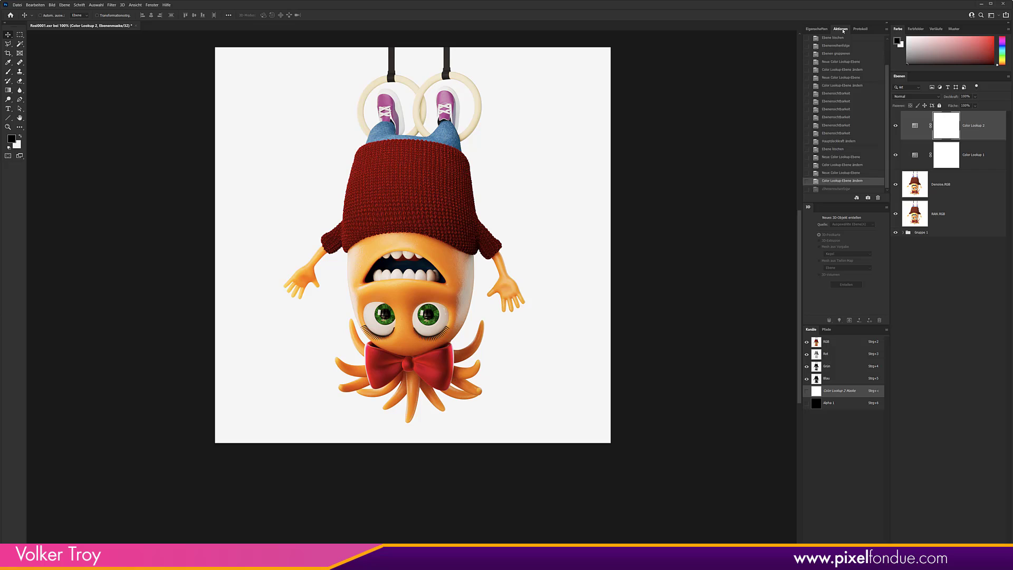
left_click_drag(842, 203, 843, 242)
left_click(827, 238)
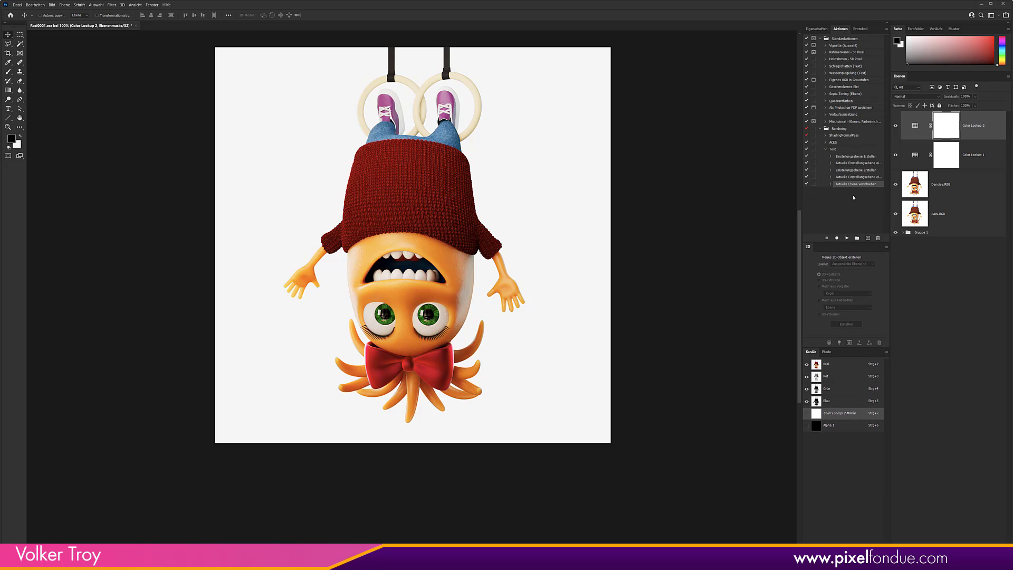
left_click_drag(860, 184, 879, 239)
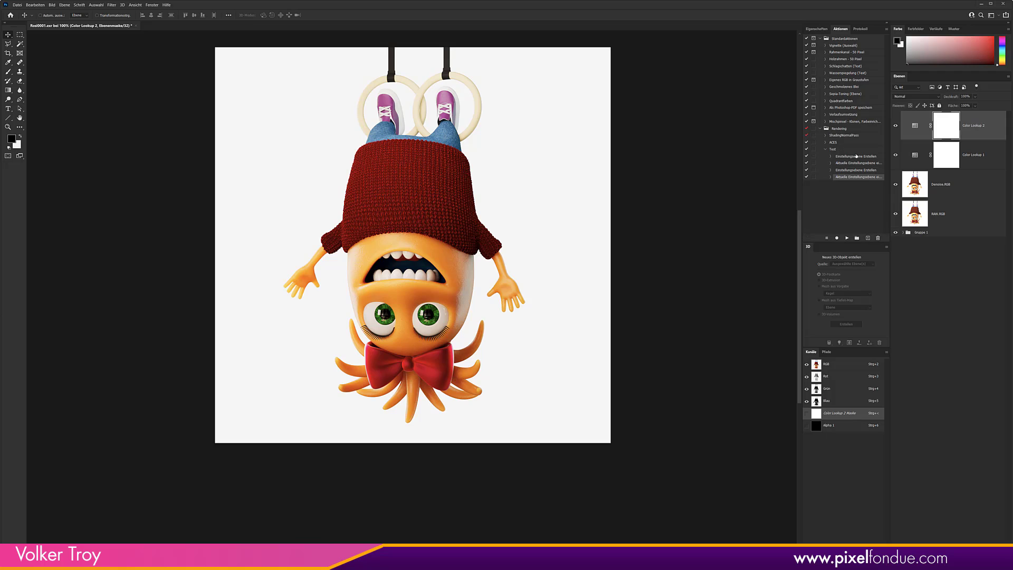
left_click(827, 150)
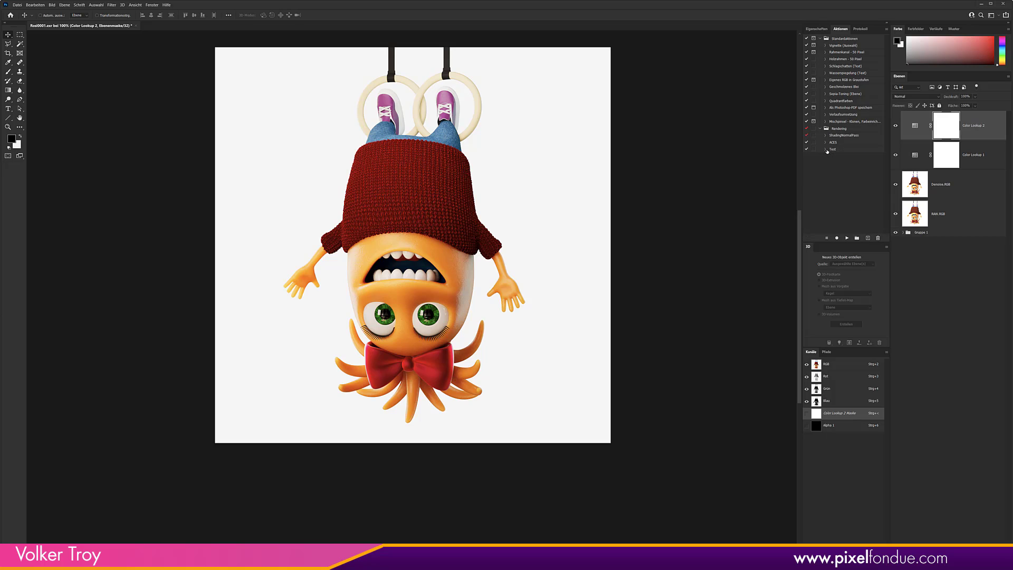
Delete both Color Lookup layers, select Denoise.RGB and replay the Test action
left_click(969, 159)
left_click(974, 127, "shift")
left_click_drag(973, 127, 1001, 552)
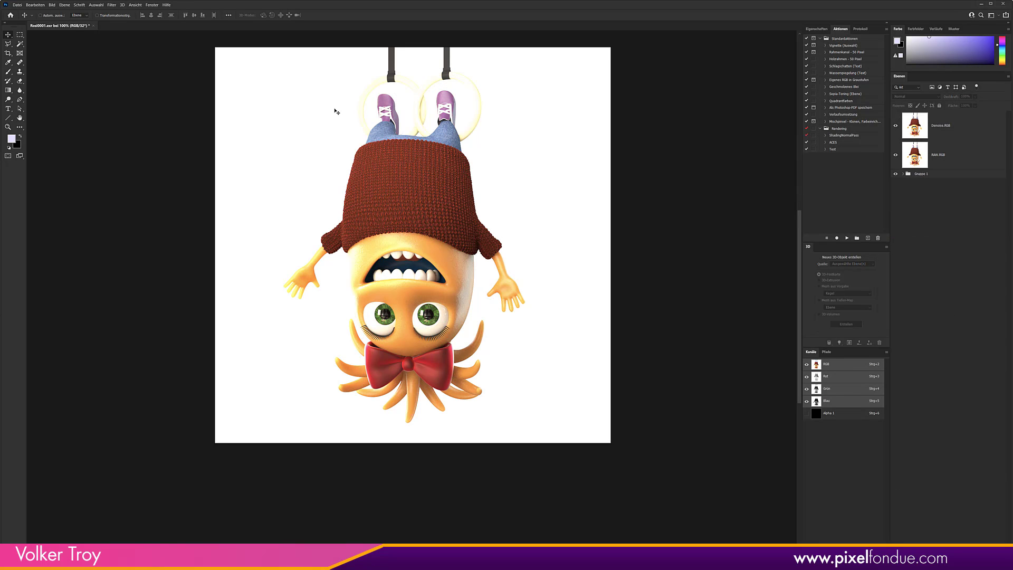
left_click(937, 135)
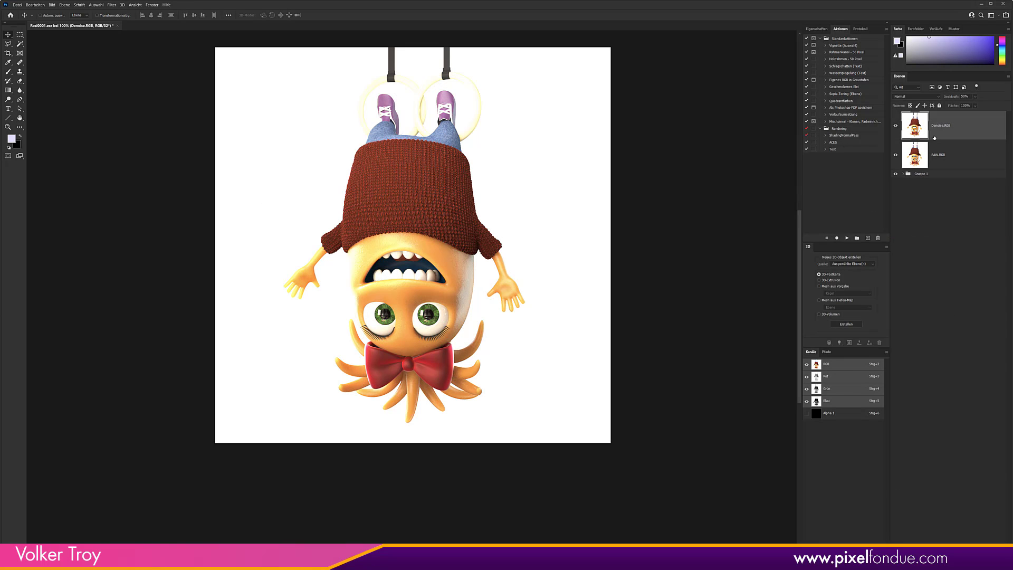
left_click(837, 150)
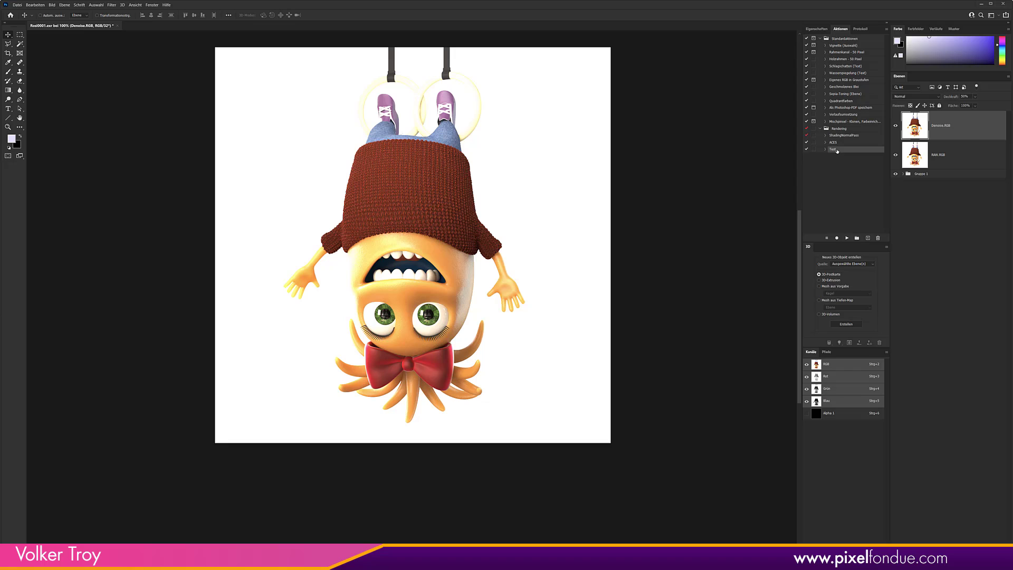
left_click(847, 238)
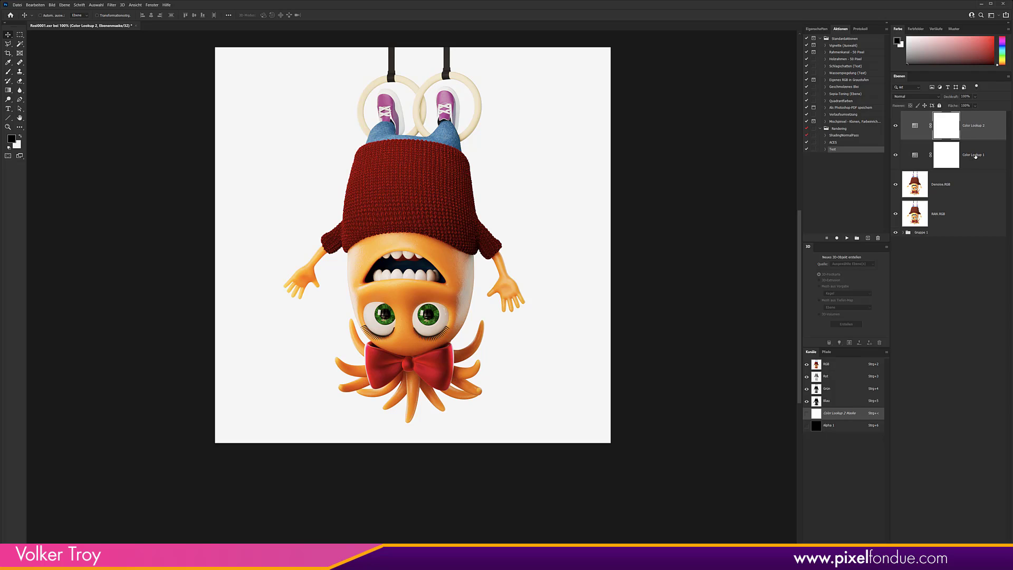
Add an exposure layer above Denoise.RGB, try +0.52 and -1.00, then delete it
left_click(976, 156)
left_click(971, 129, "shift")
left_click(960, 190)
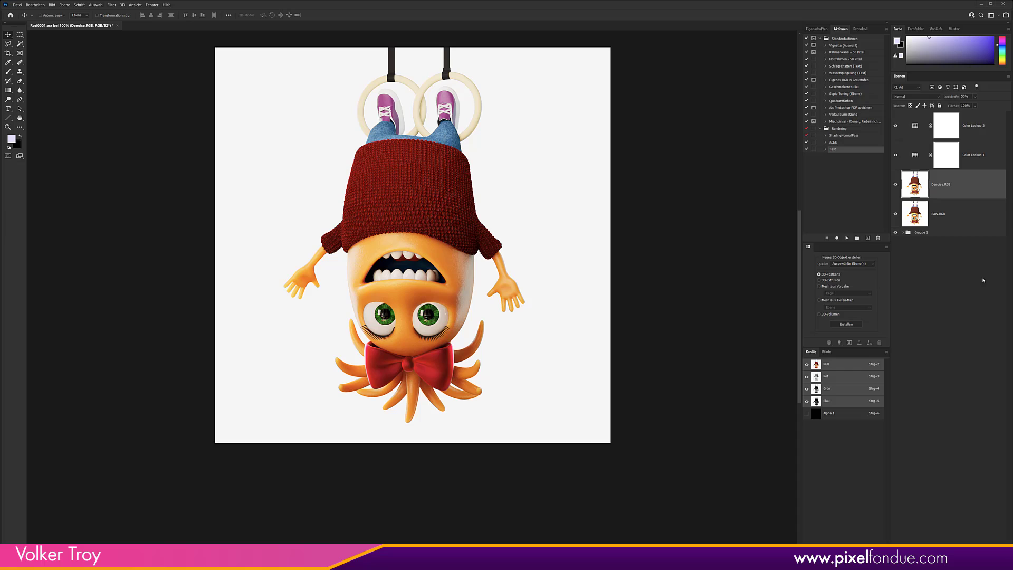
left_click(966, 551)
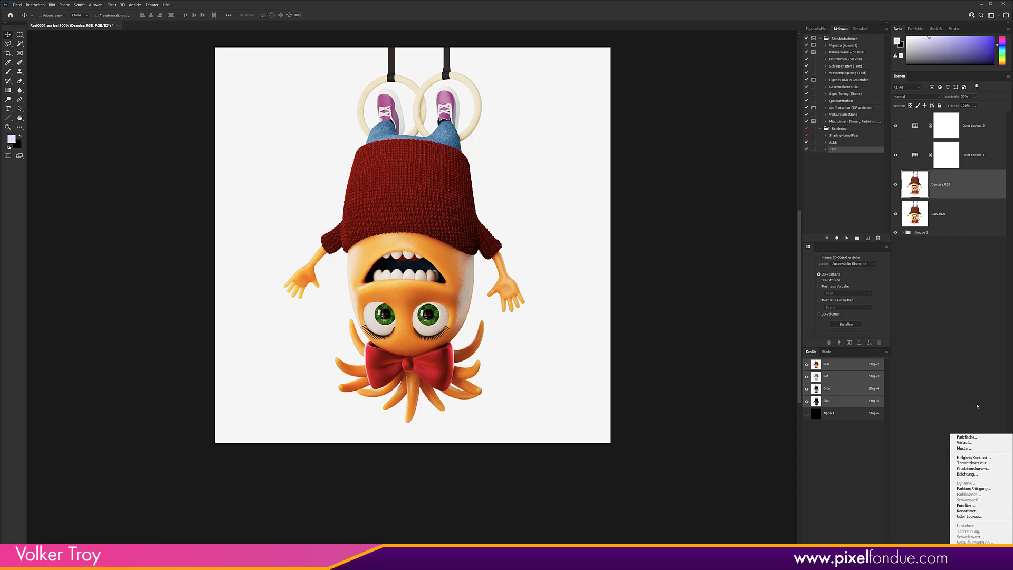
left_click(971, 474)
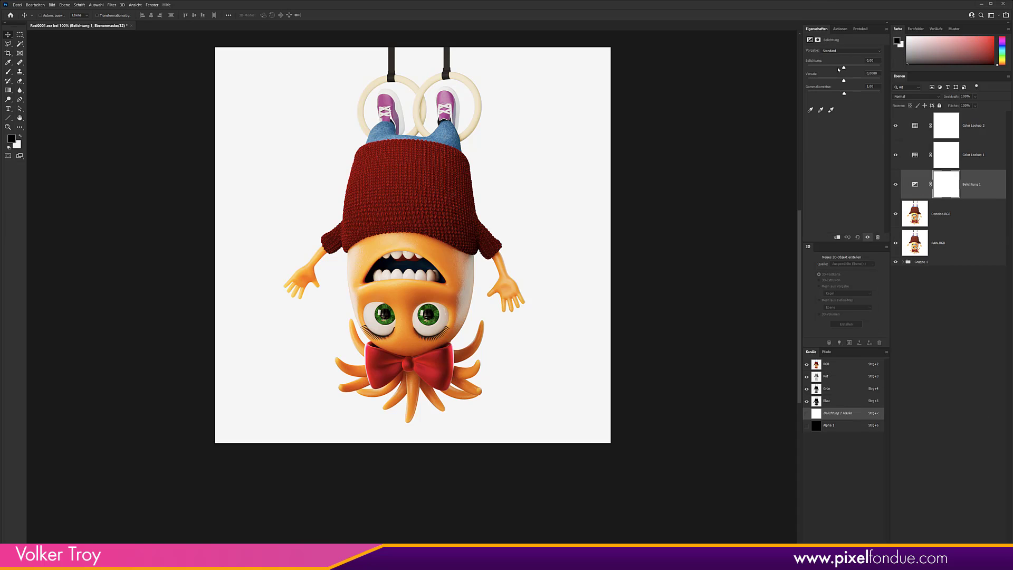
left_click_drag(844, 68, 848, 69)
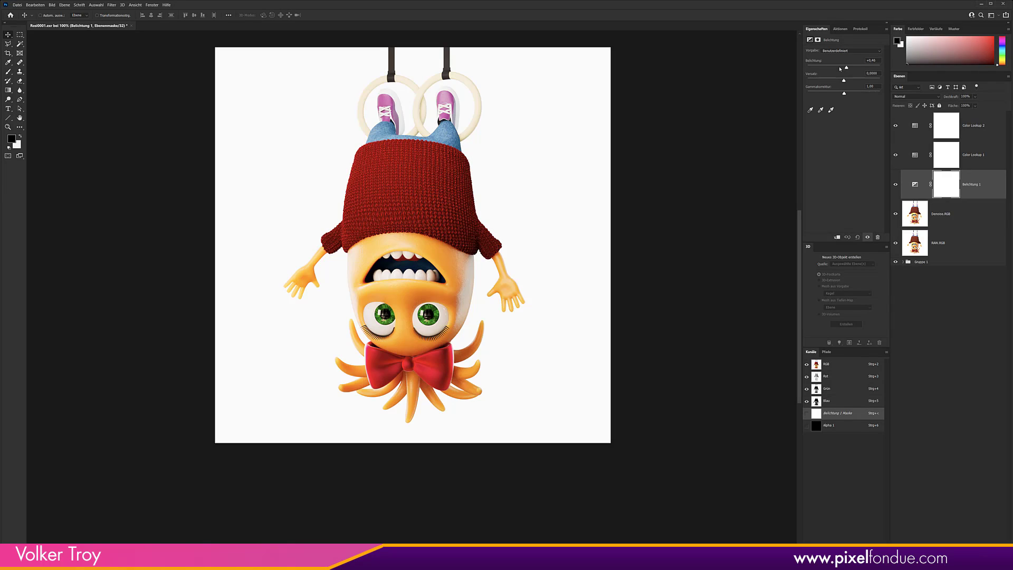
left_click(839, 68)
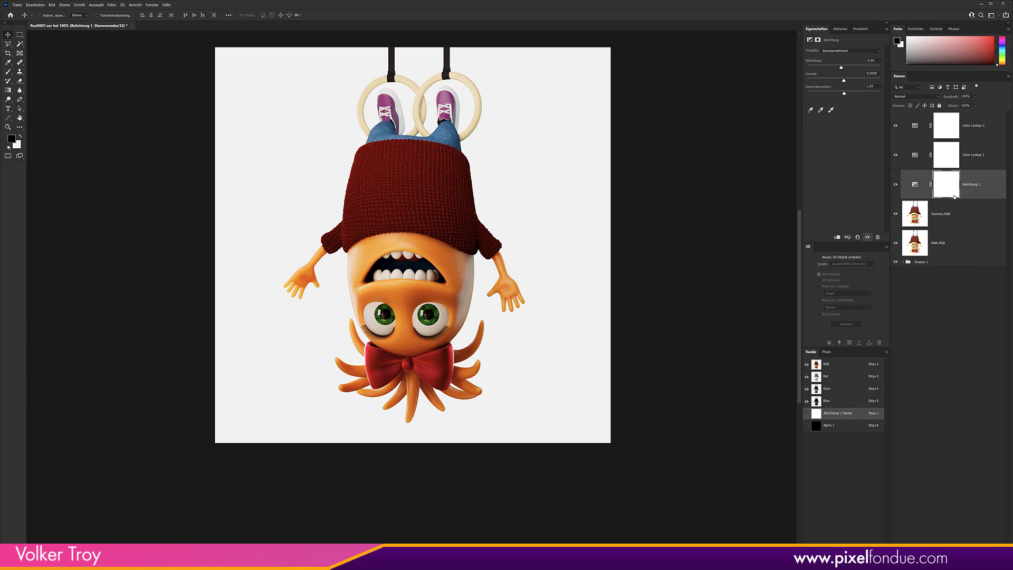
left_click_drag(971, 185, 950, 539)
Expand Gruppe 1 and solo the A, CryptoMaterial_32 and CryptoMaterial_12 masks in turn
left_click(903, 233)
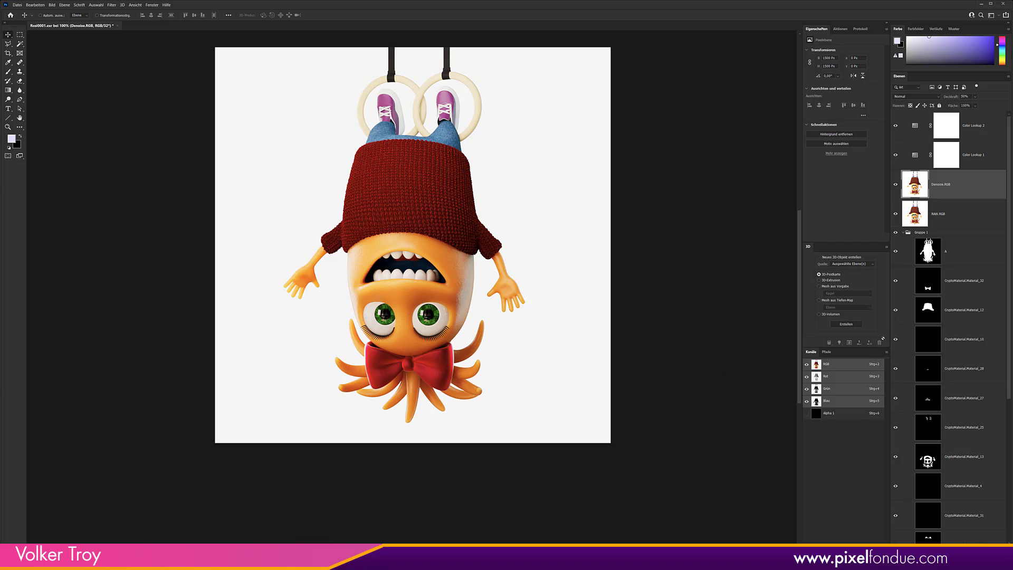
left_click(896, 253, "alt")
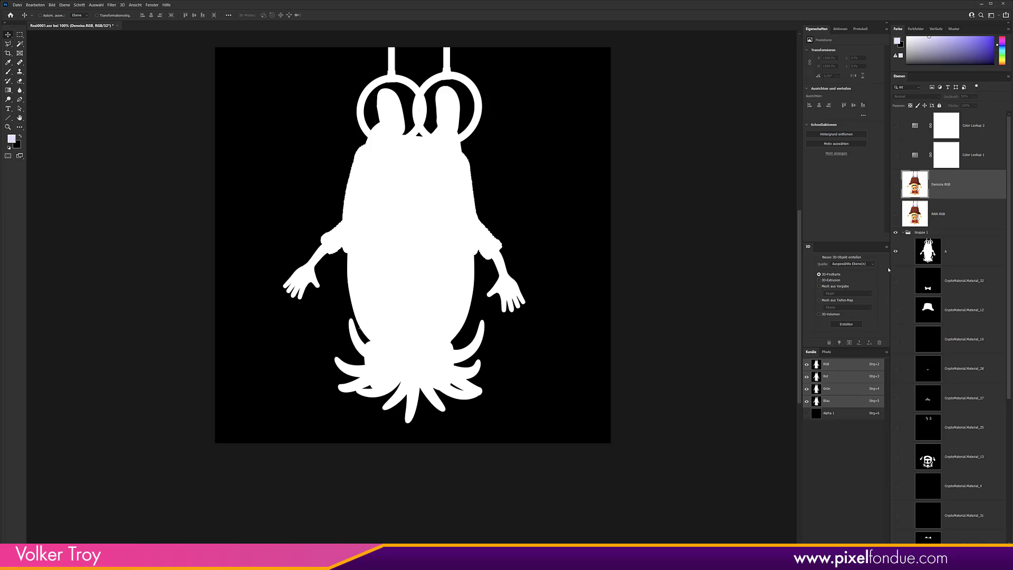
left_click(896, 283, "alt")
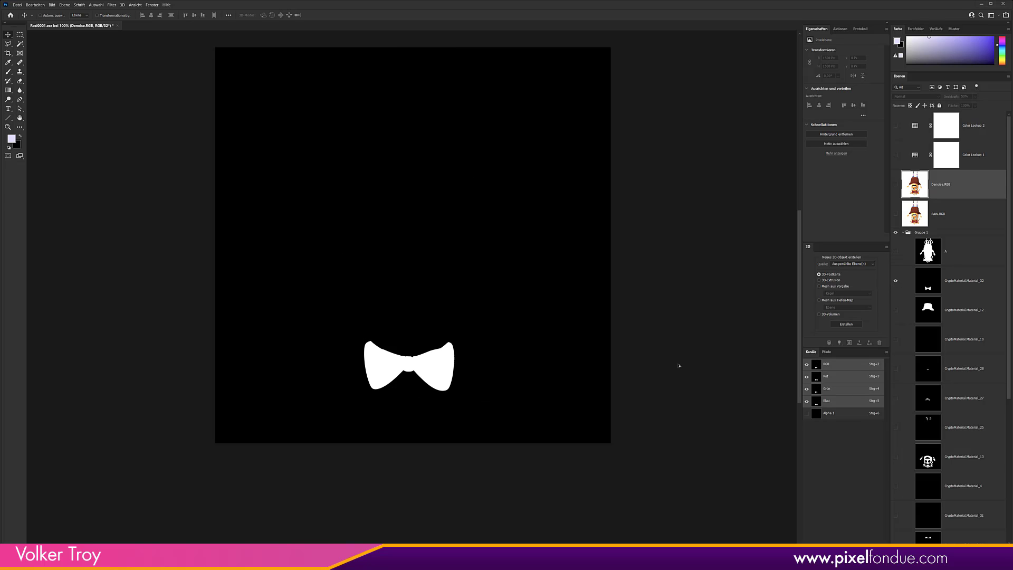
left_click(897, 311, "alt")
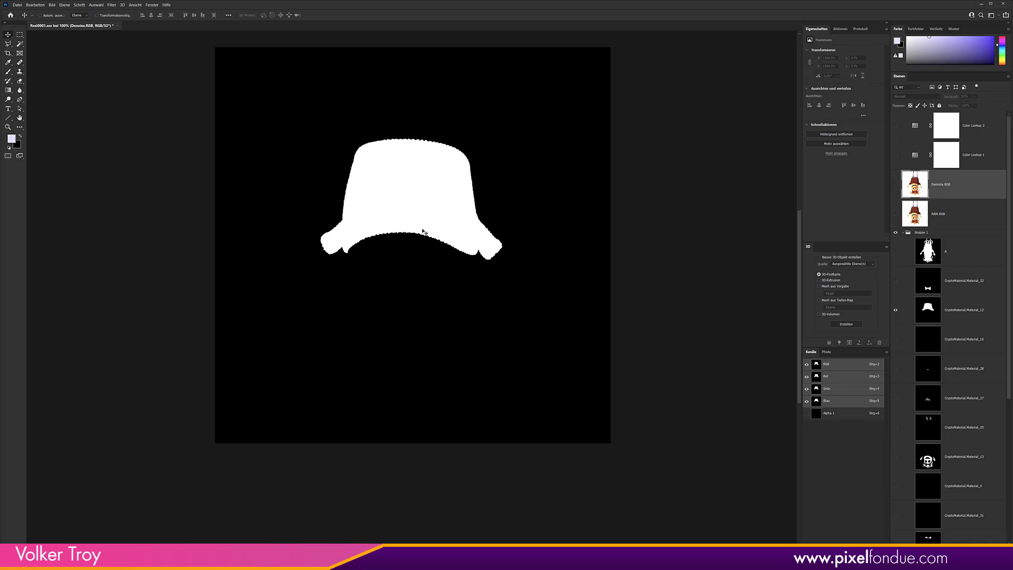
Zoom in and solo the CryptoMaterial_27, _25, _13 and _20 masks one by one
left_click(911, 365)
key("ctrl+0")
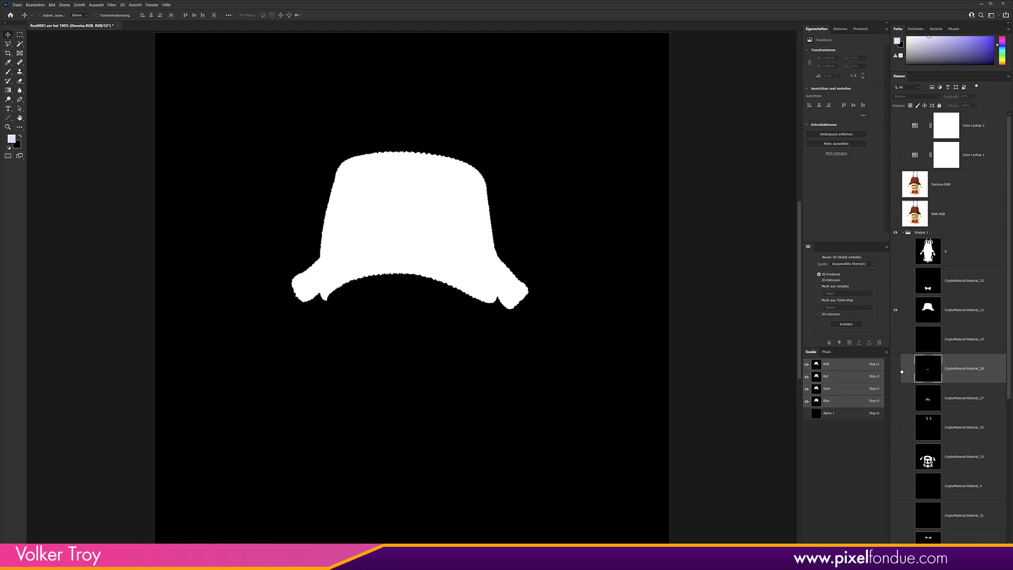
left_click(896, 400, "alt")
left_click(896, 428, "alt")
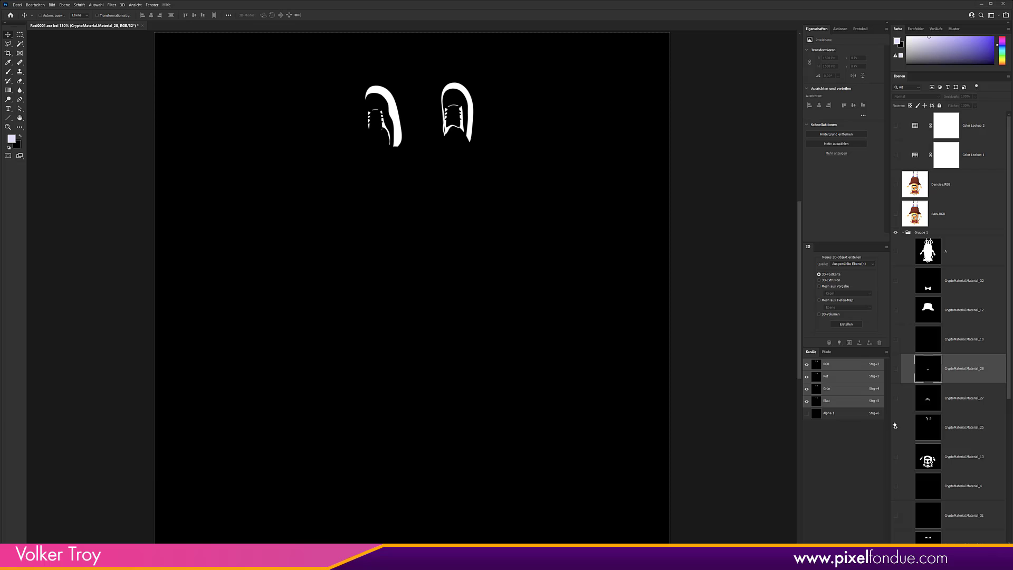
left_click(895, 457, "alt")
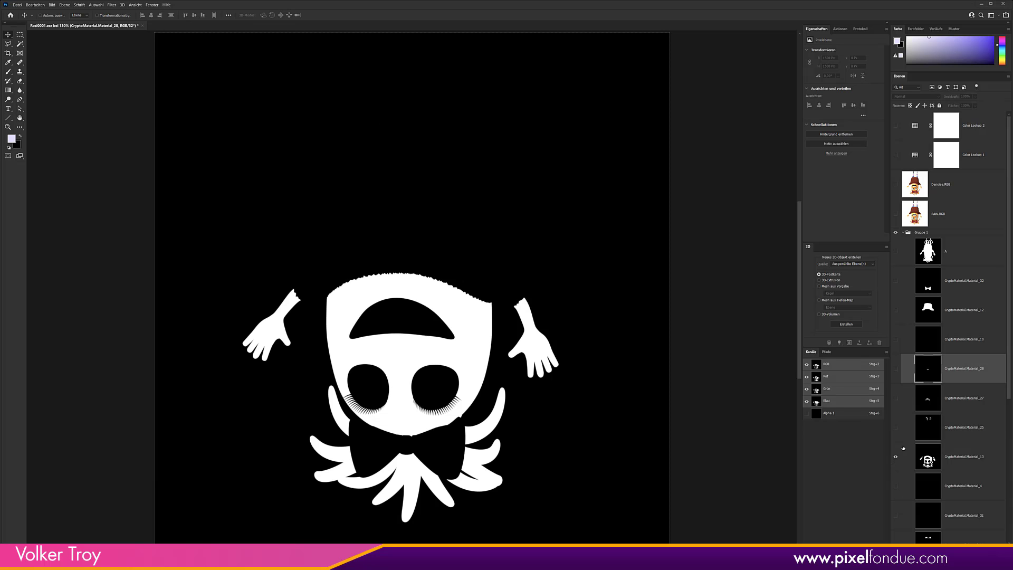
scroll(904, 448, "down", 2)
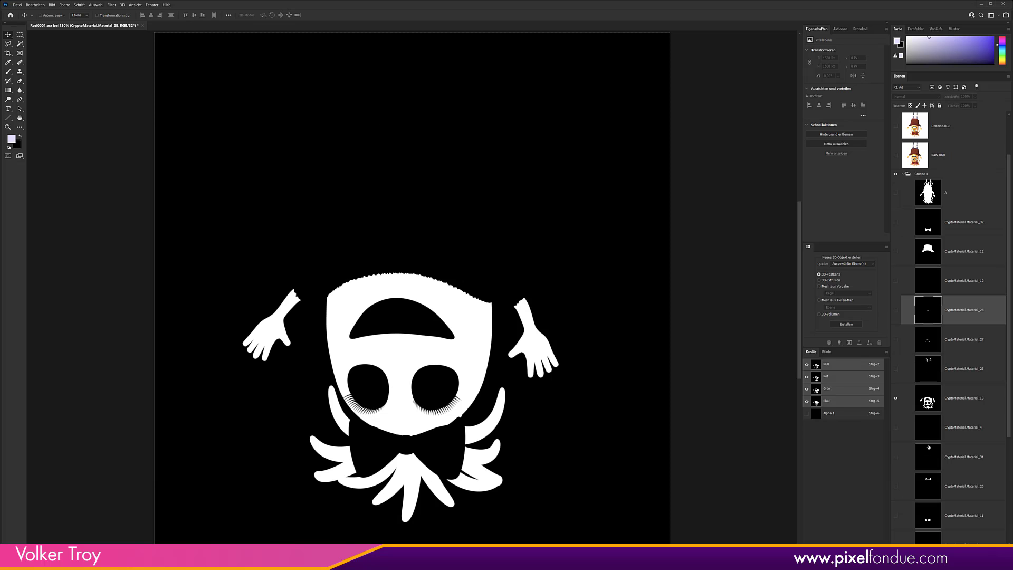
left_click(897, 486, "alt")
scroll(920, 475, "down", 4)
scroll(933, 455, "down", 2)
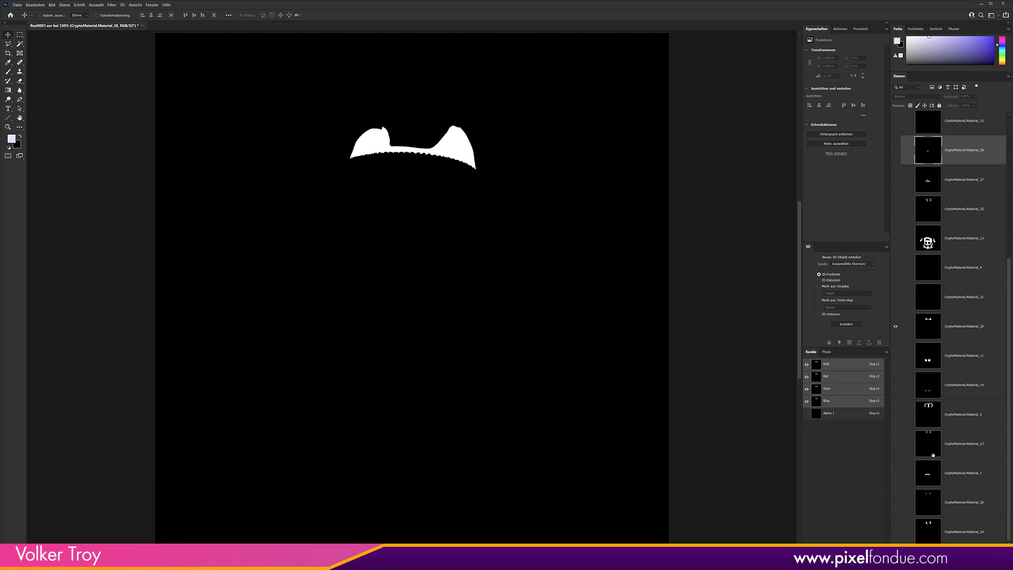
scroll(934, 334, "up", 8)
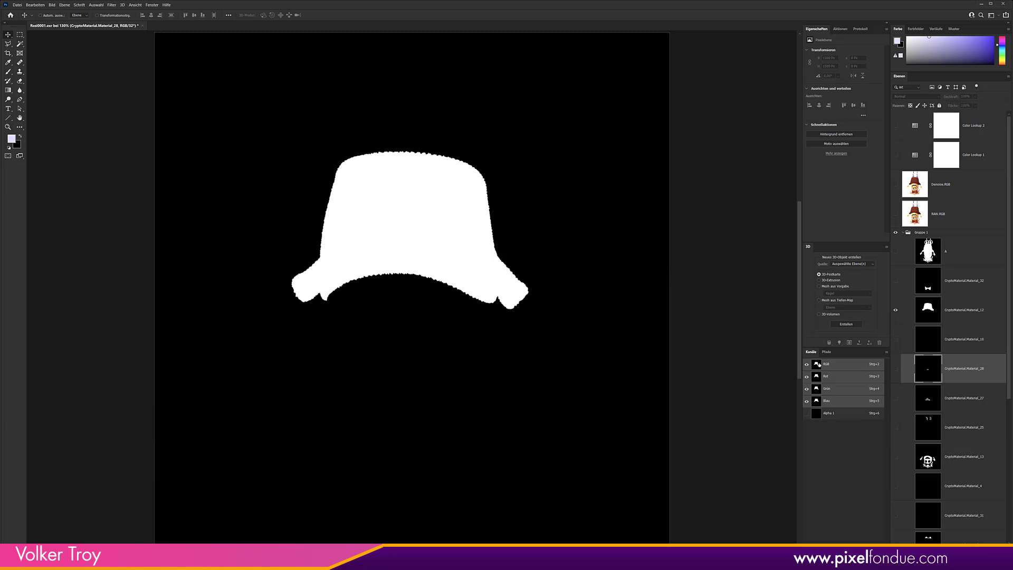
Load the sweater mask as a selection, re-show the render layers and select Denoise.RGB
key("ctrl")
left_click(817, 364, "ctrl")
left_click(896, 368, "alt")
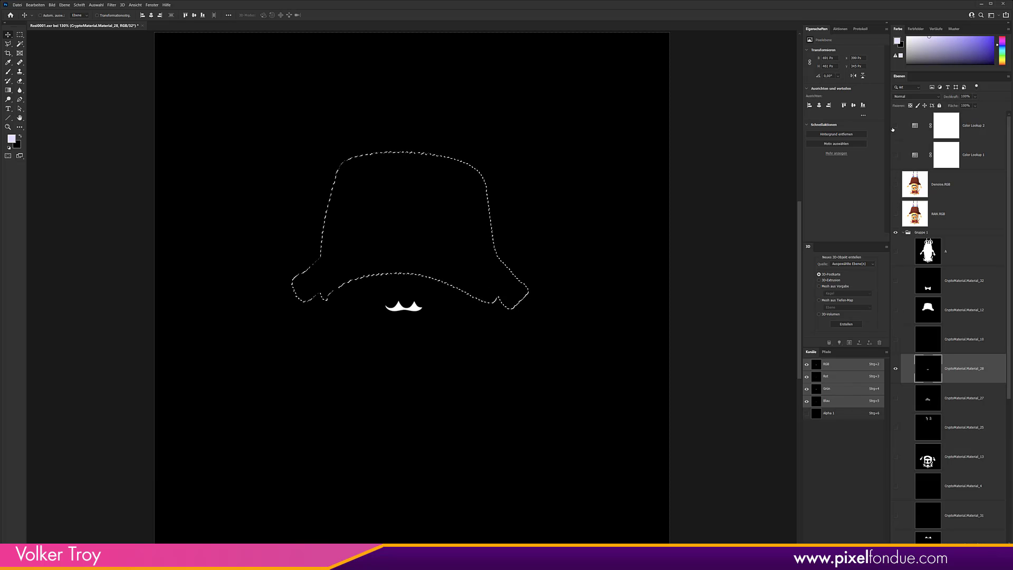
left_click_drag(896, 126, 896, 214)
left_click(950, 184)
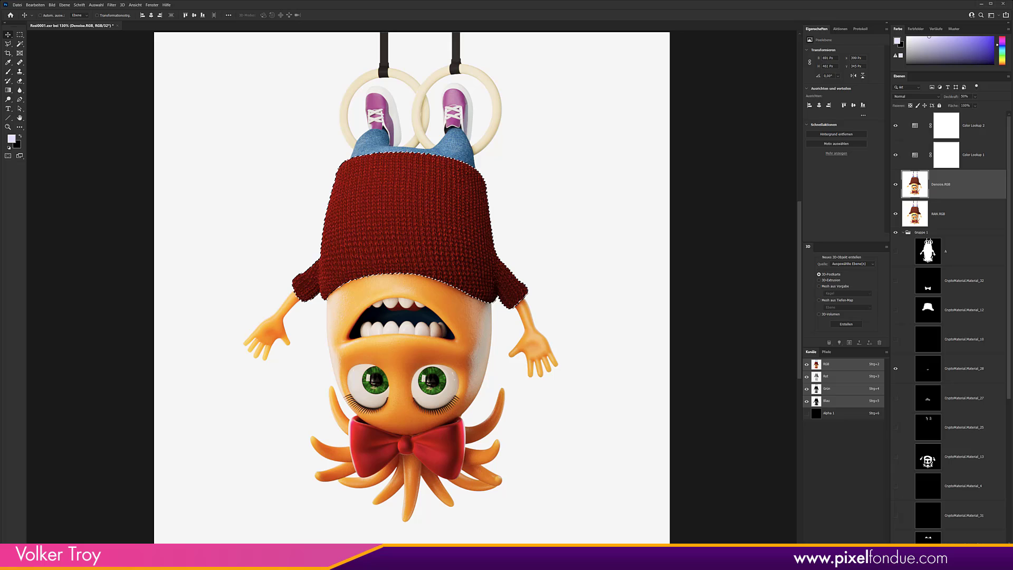
Add a Hue/Saturation layer for the selection with hue +41, turning the sweater olive
left_click(950, 549)
left_click(984, 486)
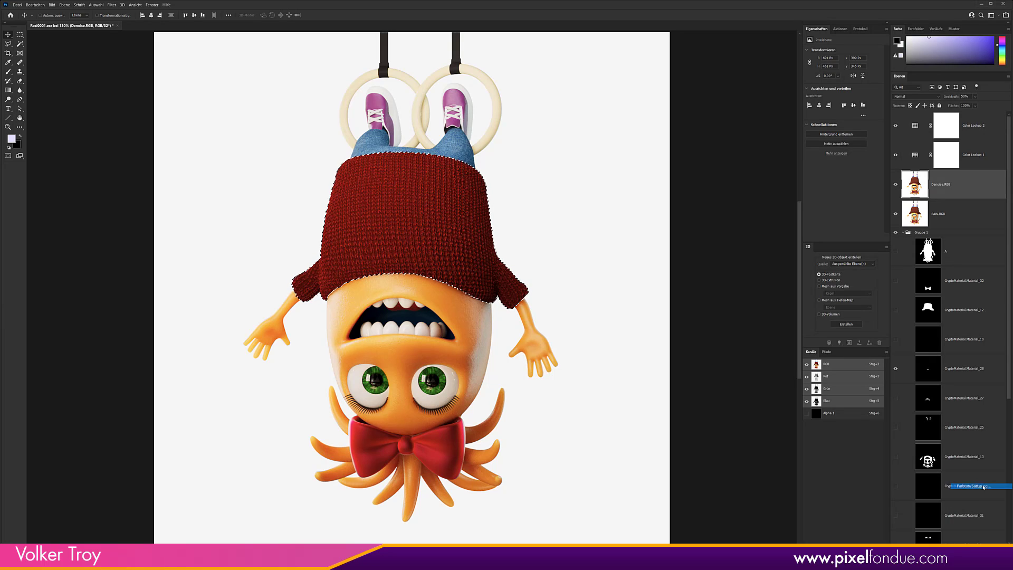
left_click_drag(844, 76, 819, 78)
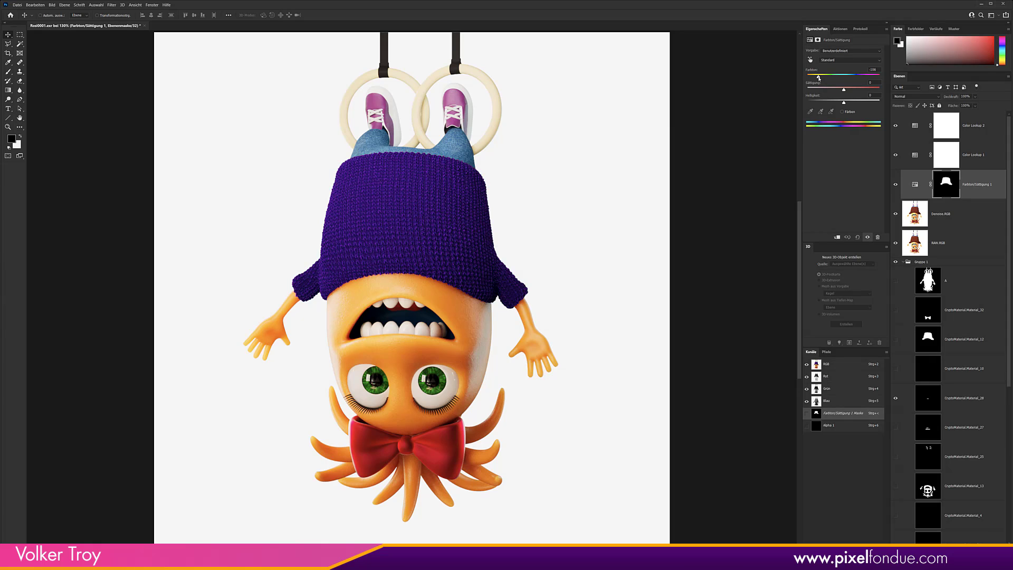
left_click(859, 79)
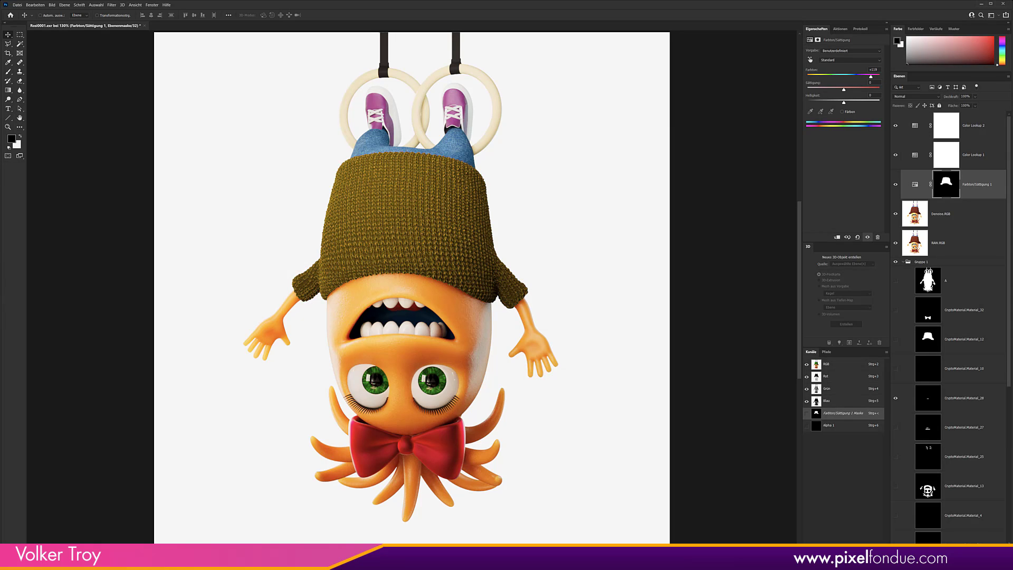